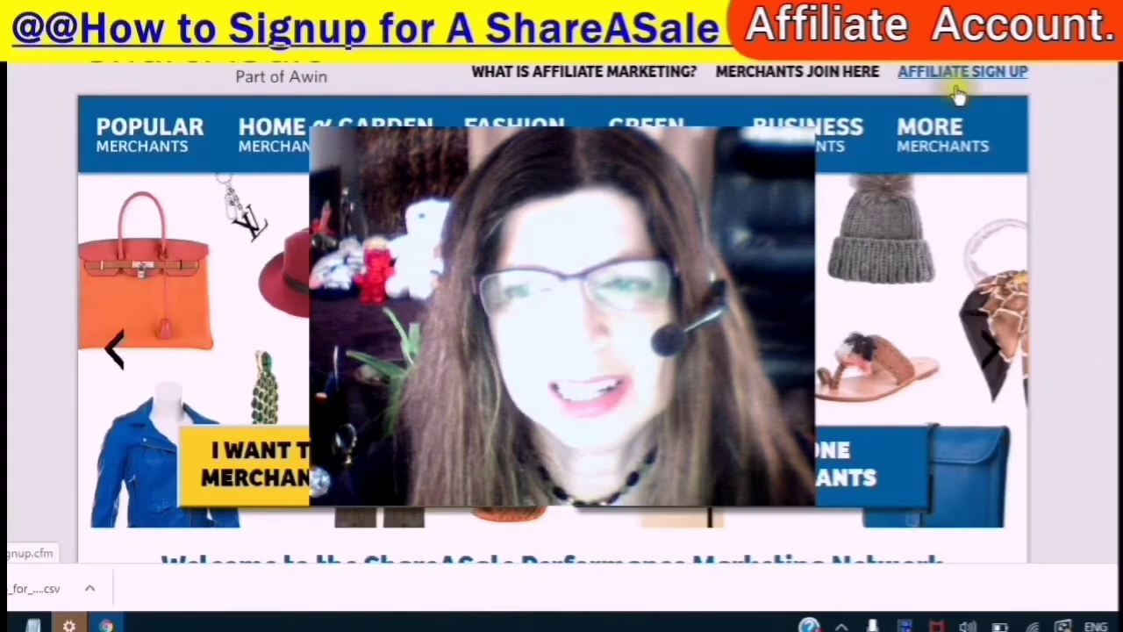
- Open the ShareASale Affiliate Sign Up form at step 1
{"action": "left_click", "coordinate": [957, 85]}
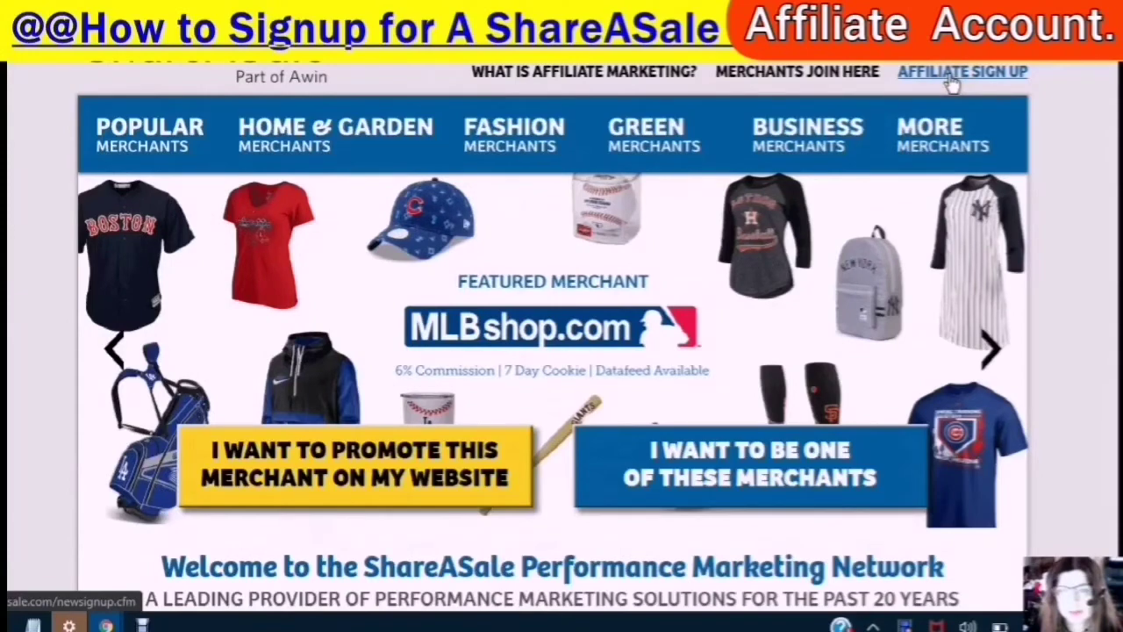
{"action": "left_click", "coordinate": [954, 81]}
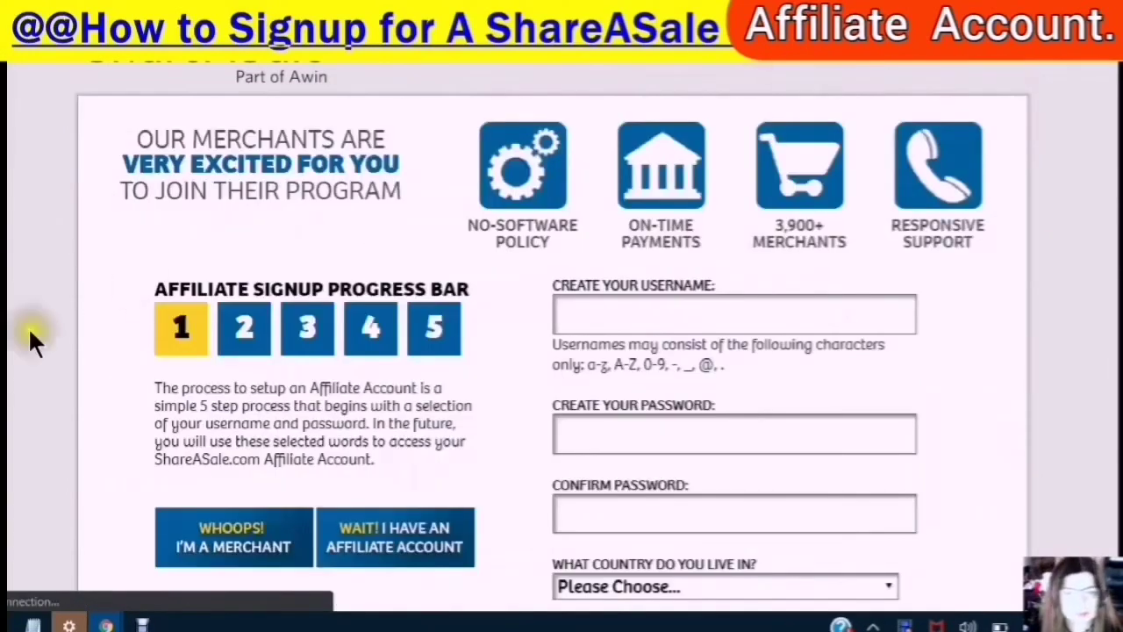
{"action": "scroll", "coordinate": [471, 243], "scroll_direction": "down", "scroll_amount": 4}
{"action": "scroll", "coordinate": [476, 321], "scroll_direction": "up", "scroll_amount": 3}
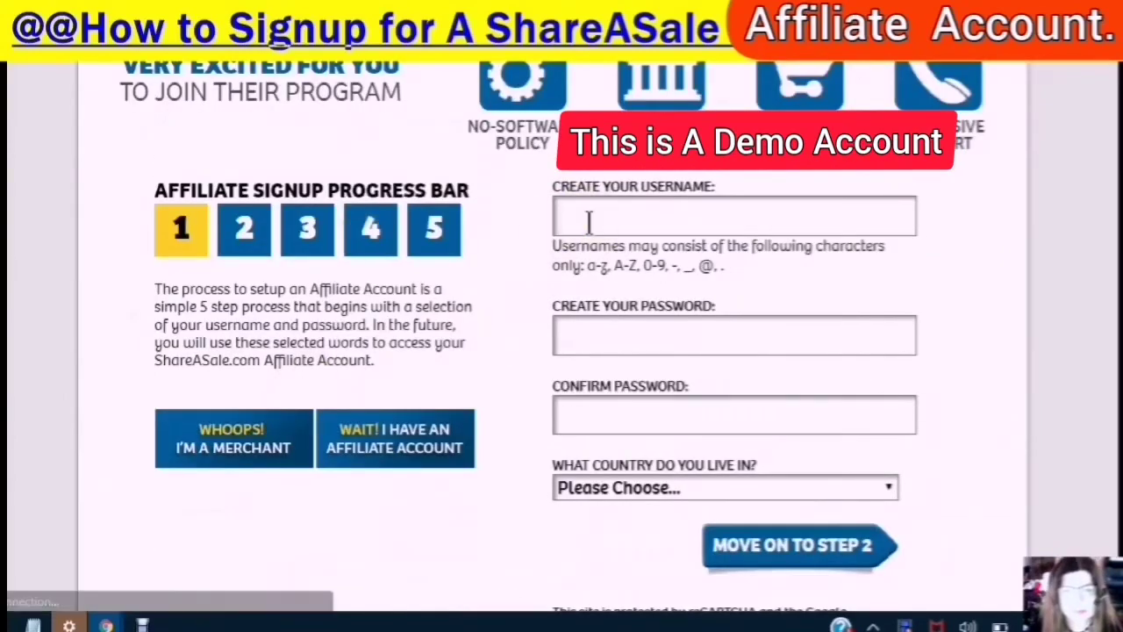
- Paste the prepared username into the Create Your Username field
{"action": "left_click", "coordinate": [582, 225]}
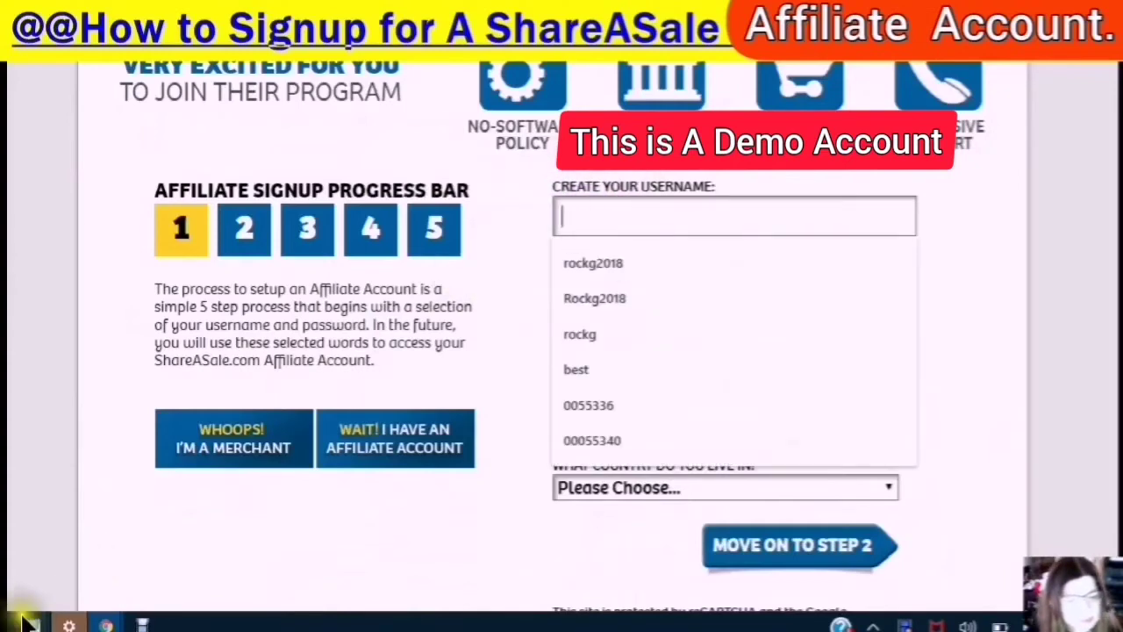
{"action": "right_click", "coordinate": [573, 218]}
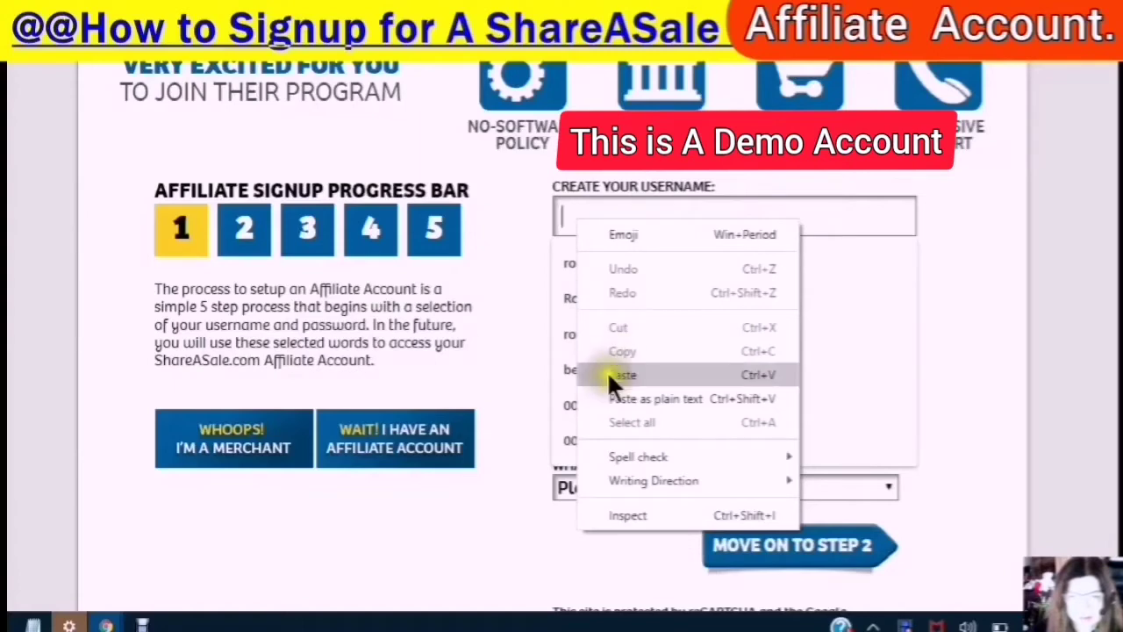
{"action": "key", "text": "Escape"}
{"action": "type", "text": "DIY@Affil2020"}
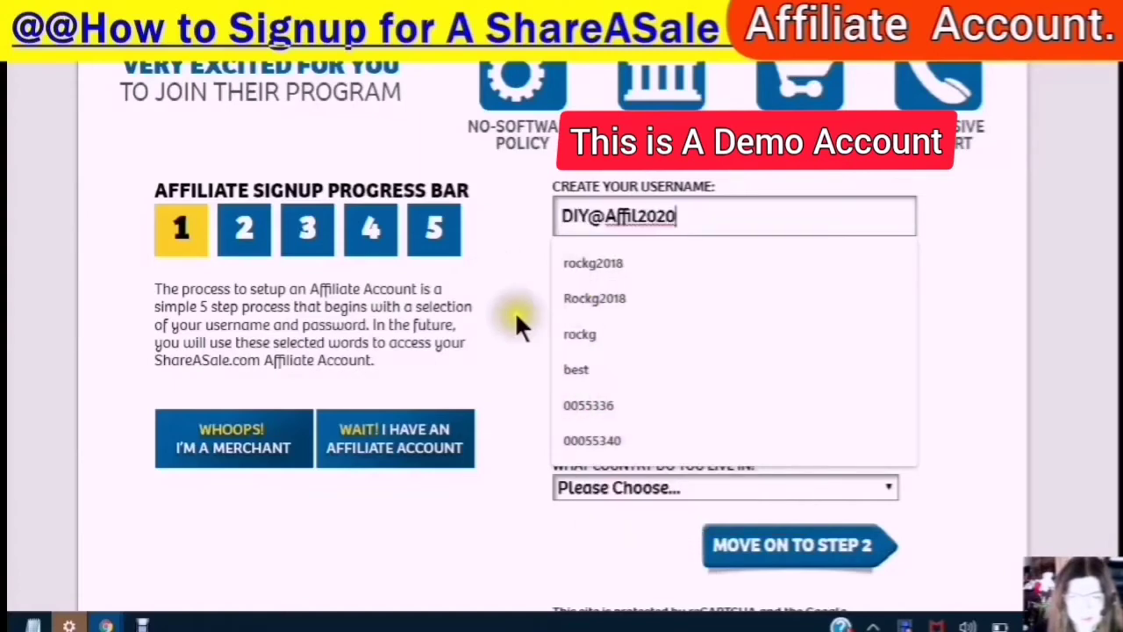
{"action": "left_click", "coordinate": [512, 312]}
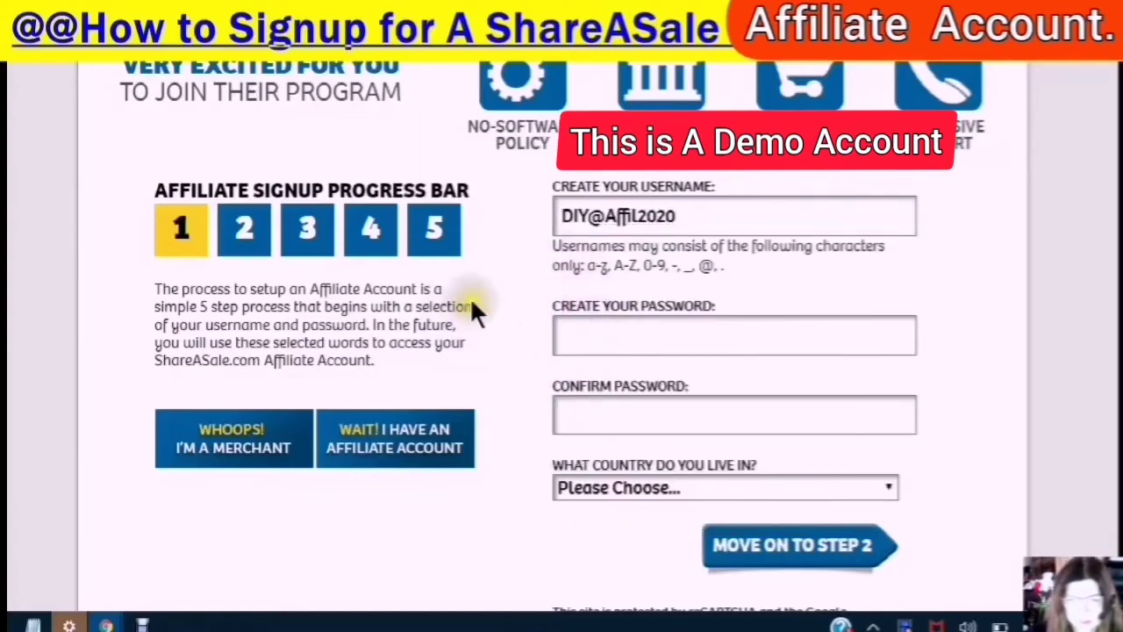
- Type the account password in Create Your Password and repeat it in Confirm Password
{"action": "left_click", "coordinate": [566, 333]}
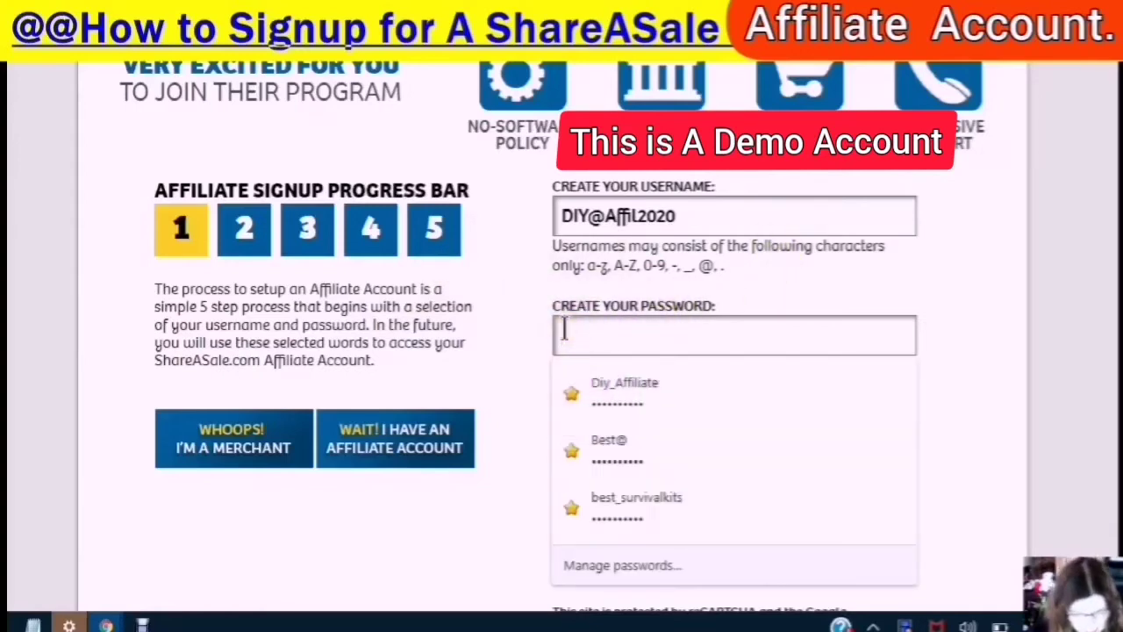
{"action": "key", "text": "Escape"}
{"action": "type", "text": "******"}
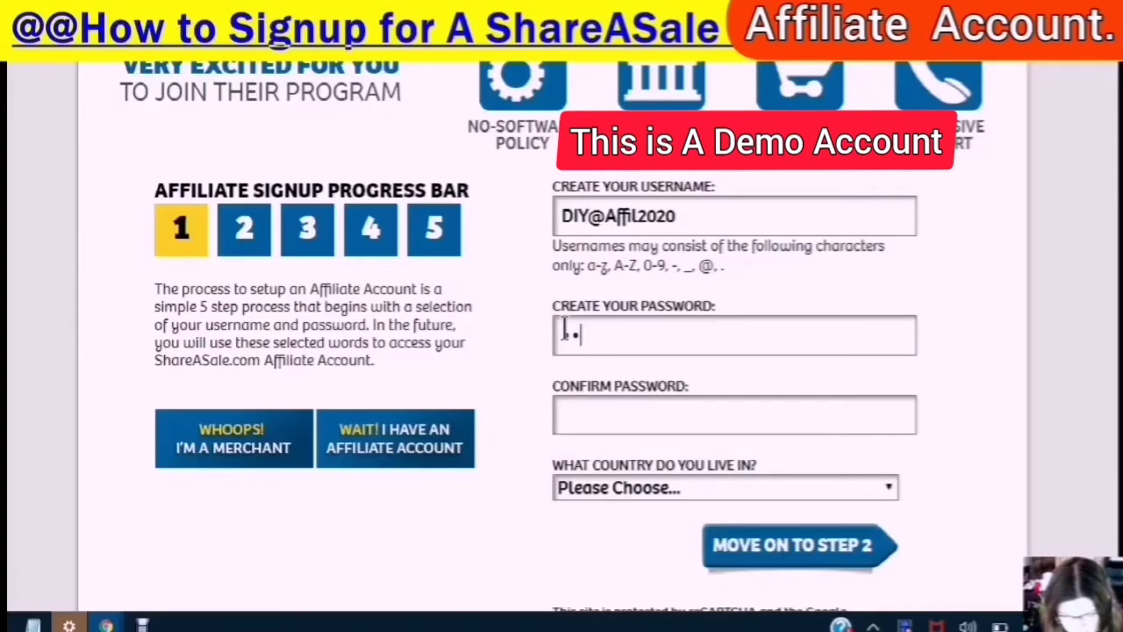
{"action": "type", "text": "****"}
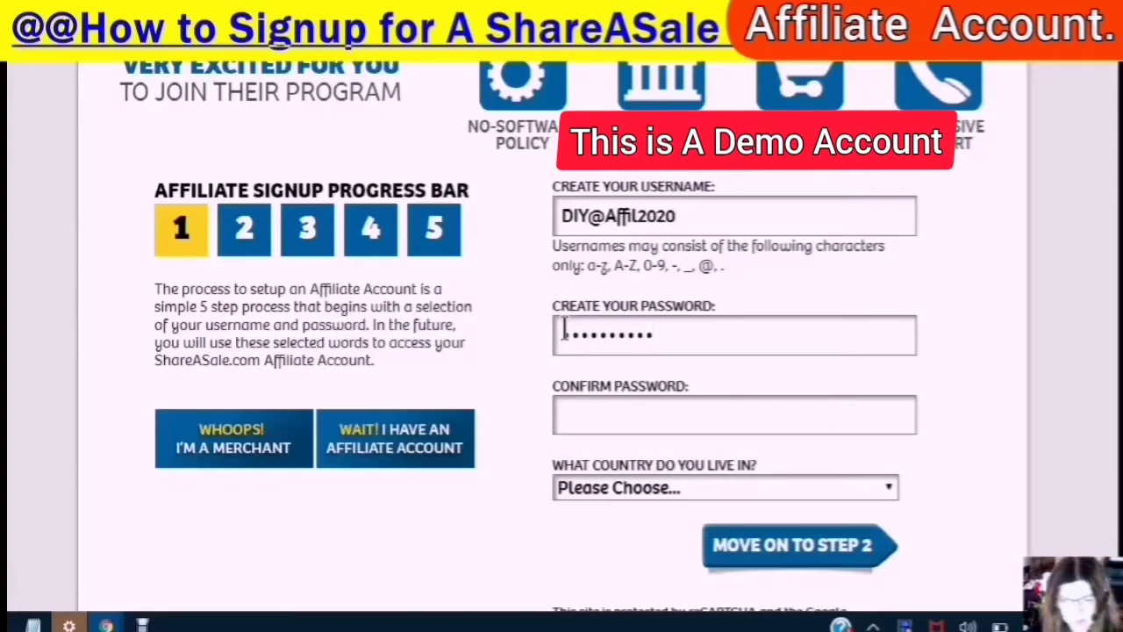
{"action": "left_click", "coordinate": [574, 420]}
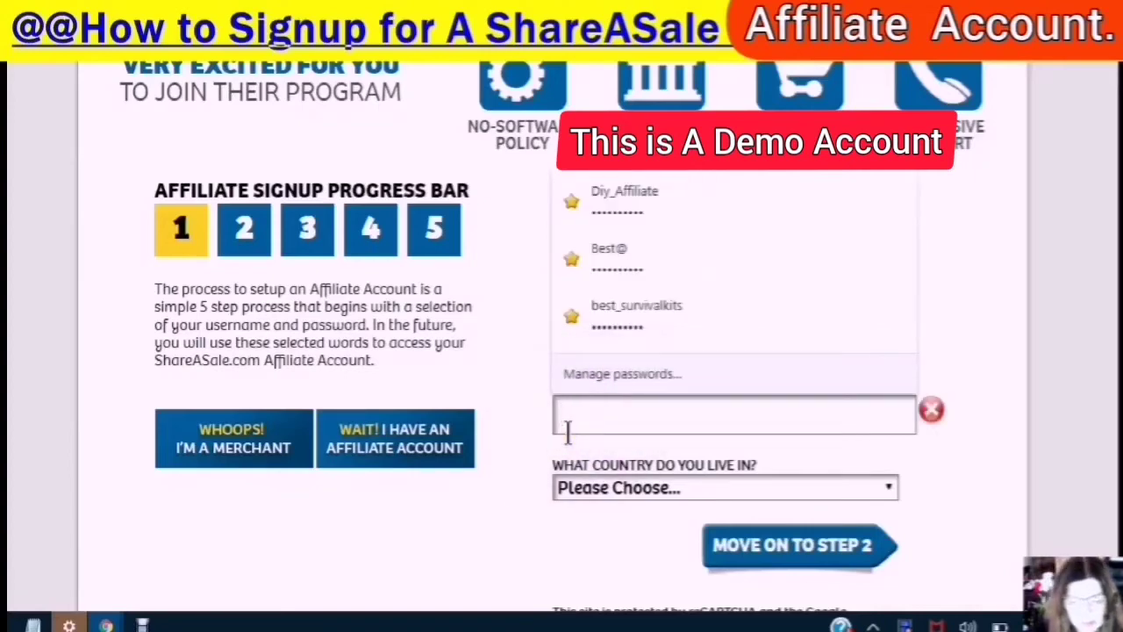
{"action": "type", "text": "*********"}
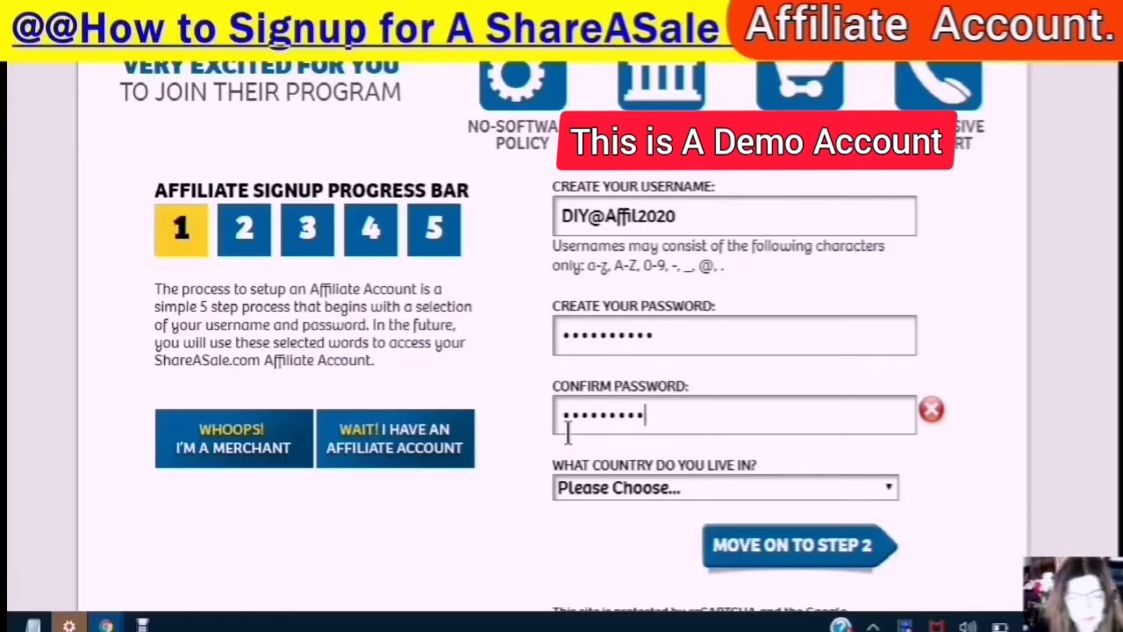
{"action": "type", "text": "*"}
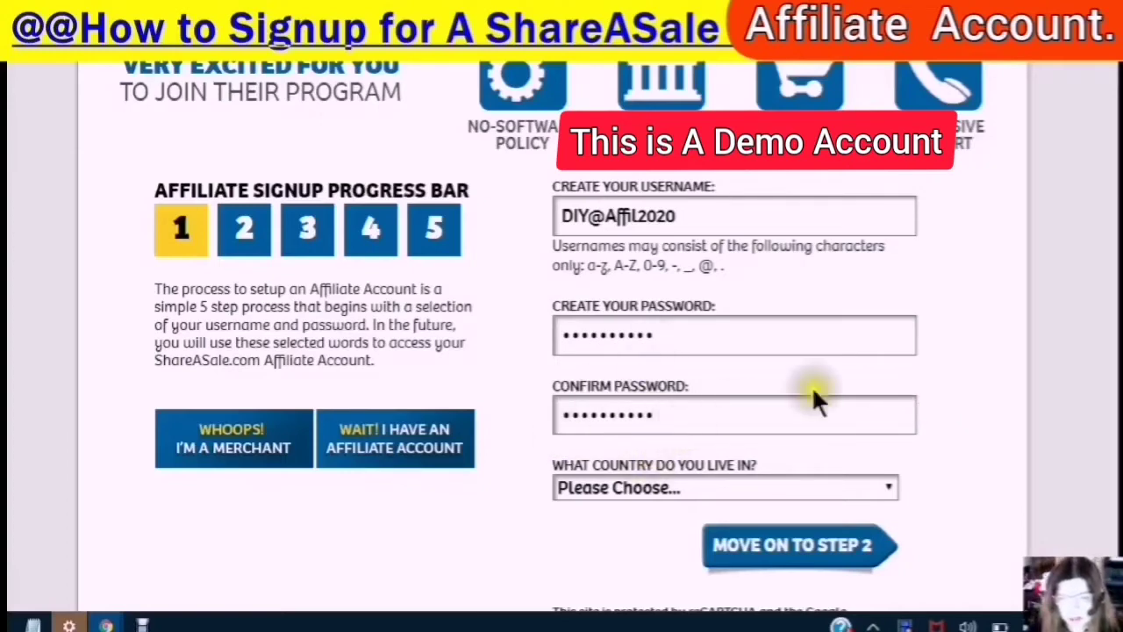
{"action": "scroll", "coordinate": [803, 421], "scroll_direction": "down", "scroll_amount": 2}
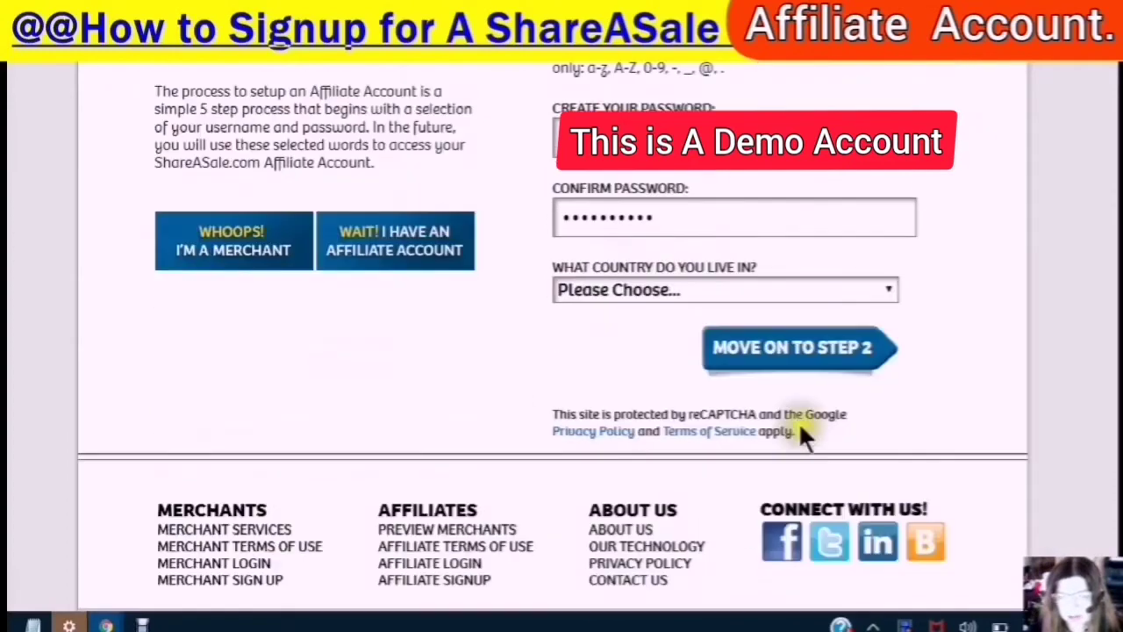
- Select Canada from the country dropdown and move on to step 2
{"action": "left_click", "coordinate": [886, 288]}
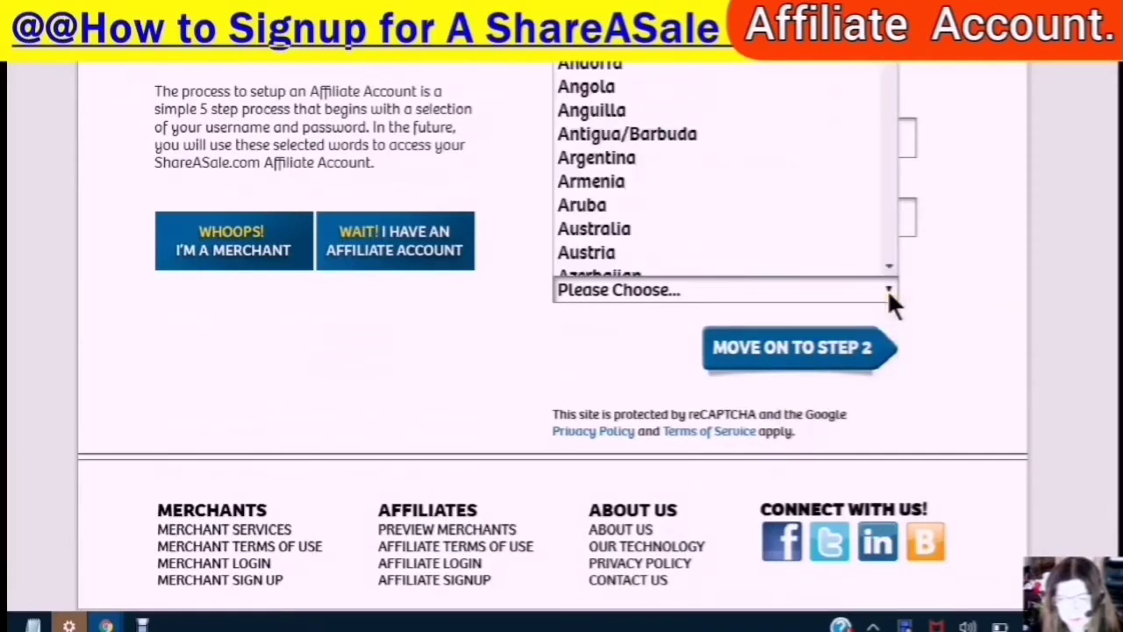
{"action": "scroll", "coordinate": [809, 68], "scroll_direction": "down", "scroll_amount": 1}
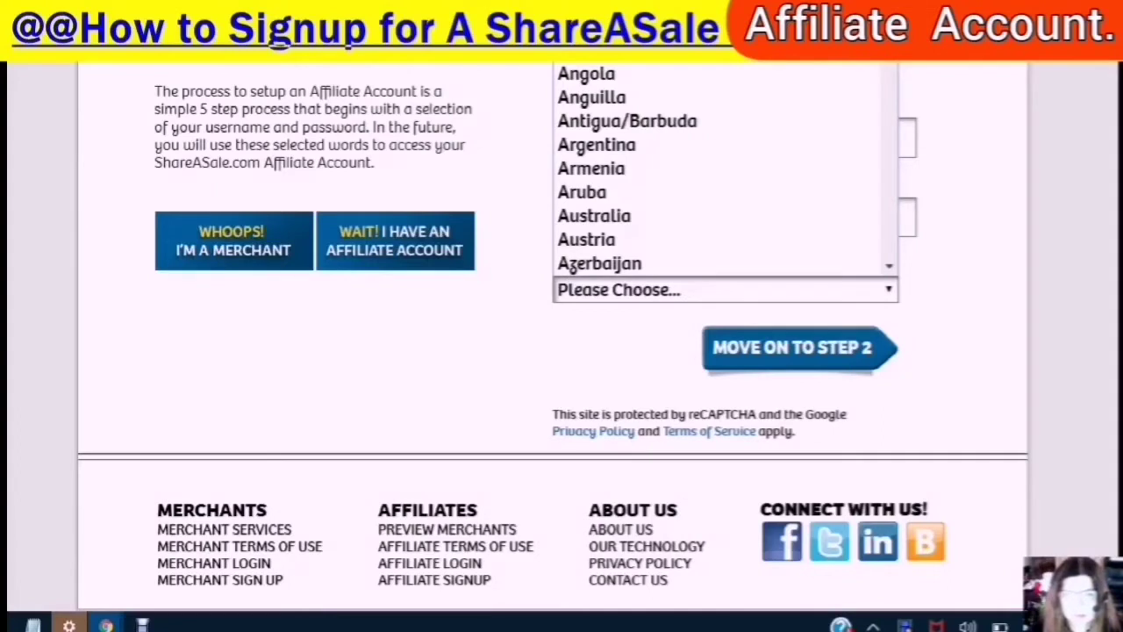
{"action": "type", "text": "Canada"}
{"action": "key", "text": "Return"}
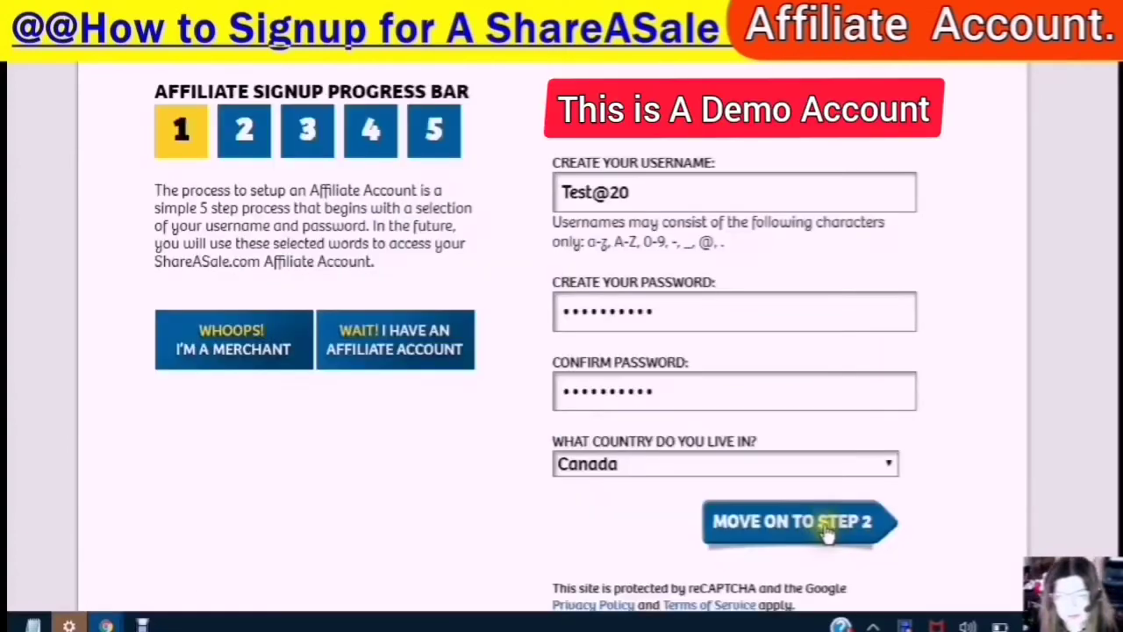
{"action": "left_click", "coordinate": [834, 533]}
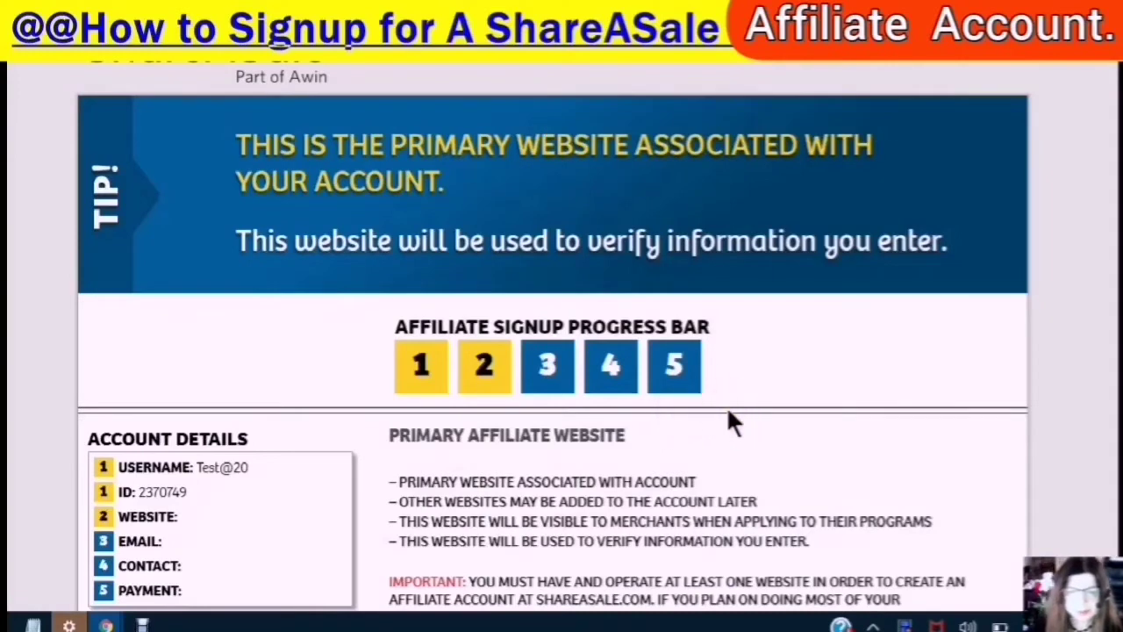
{"action": "scroll", "coordinate": [728, 412], "scroll_direction": "down", "scroll_amount": 3}
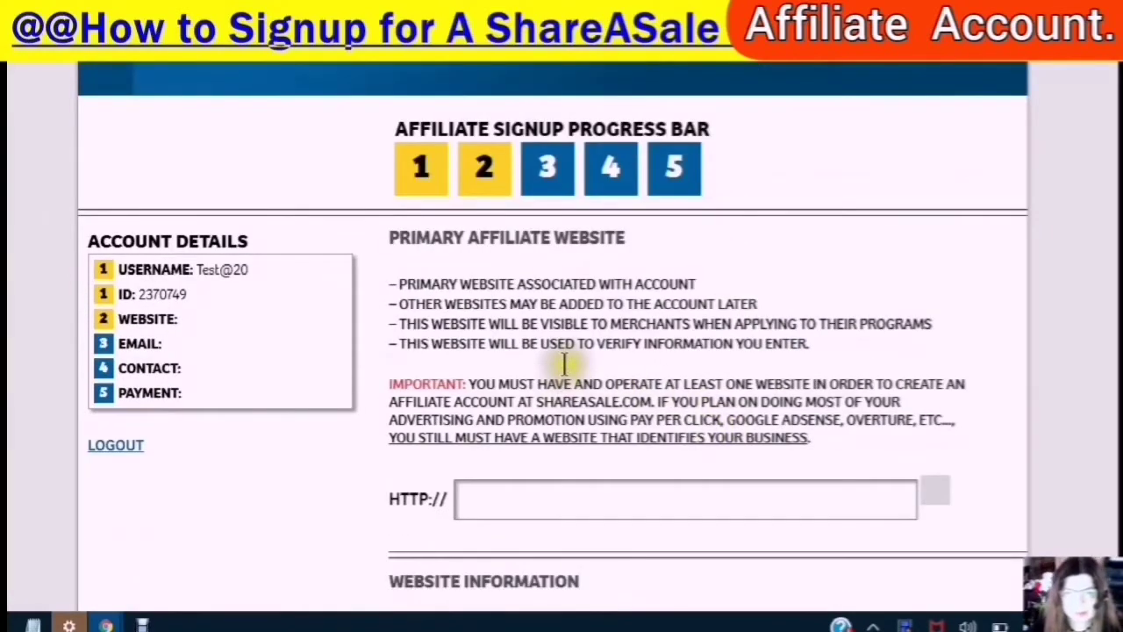
{"action": "scroll", "coordinate": [746, 296], "scroll_direction": "down", "scroll_amount": 1}
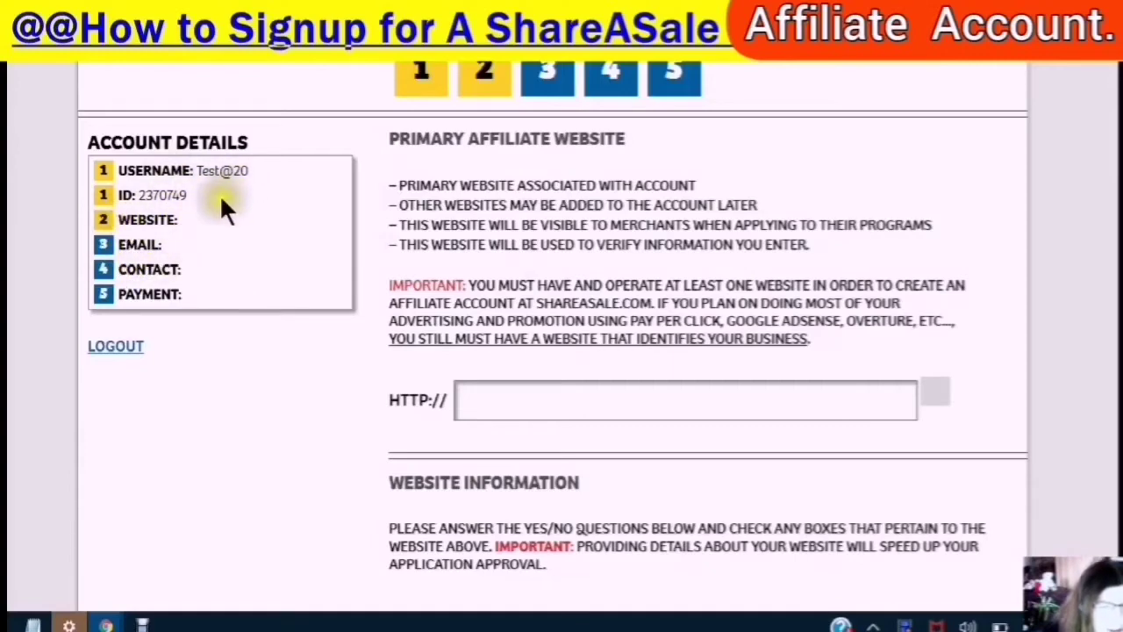
{"action": "scroll", "coordinate": [526, 284], "scroll_direction": "down", "scroll_amount": 2}
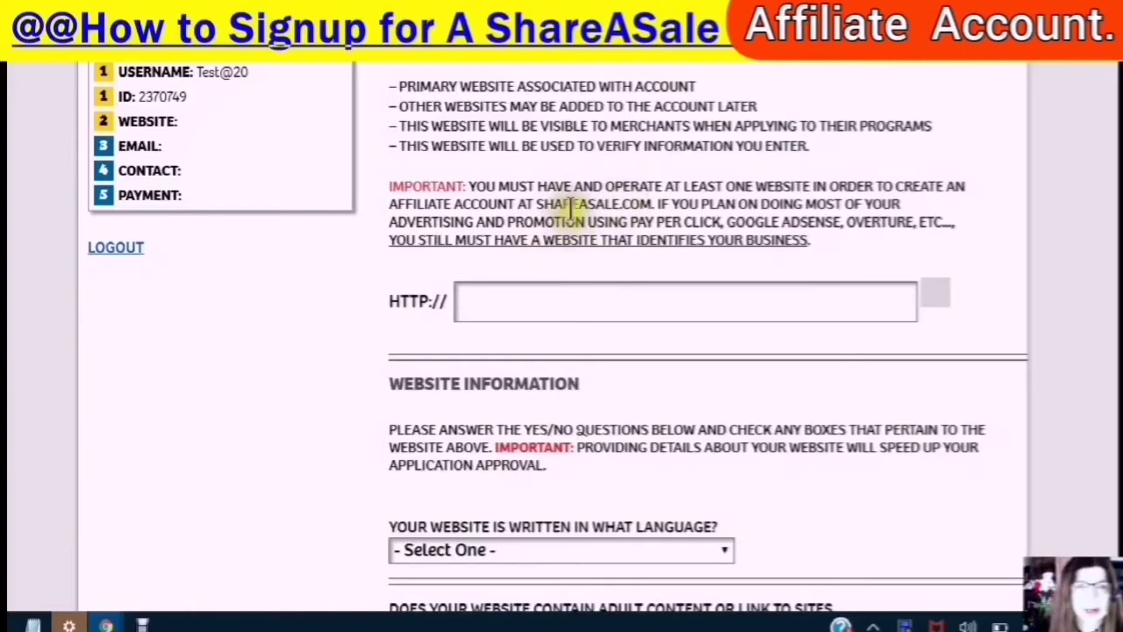
{"action": "scroll", "coordinate": [553, 250], "scroll_direction": "up", "scroll_amount": 2}
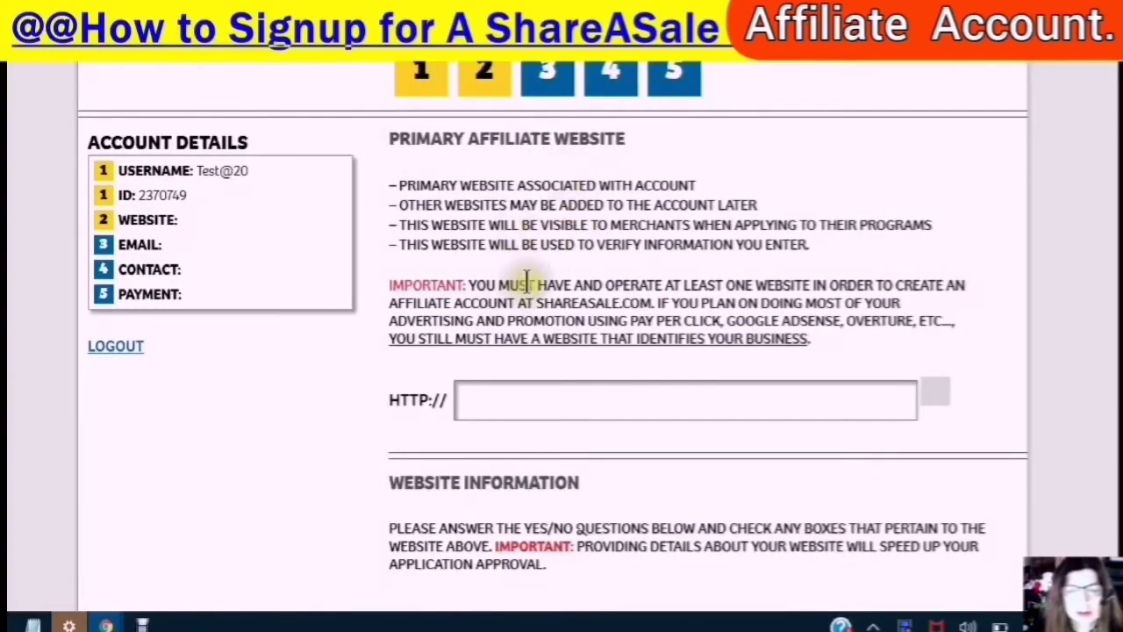
{"action": "scroll", "coordinate": [517, 279], "scroll_direction": "down", "scroll_amount": 2}
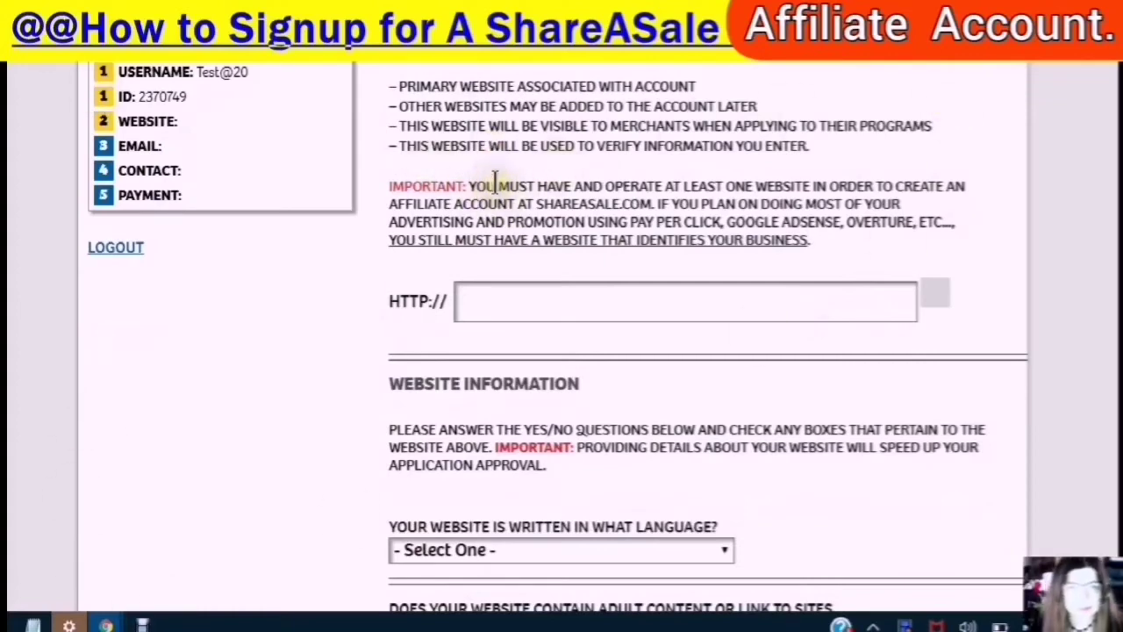
{"action": "scroll", "coordinate": [497, 182], "scroll_direction": "down", "scroll_amount": 2}
{"action": "scroll", "coordinate": [497, 184], "scroll_direction": "up", "scroll_amount": 2}
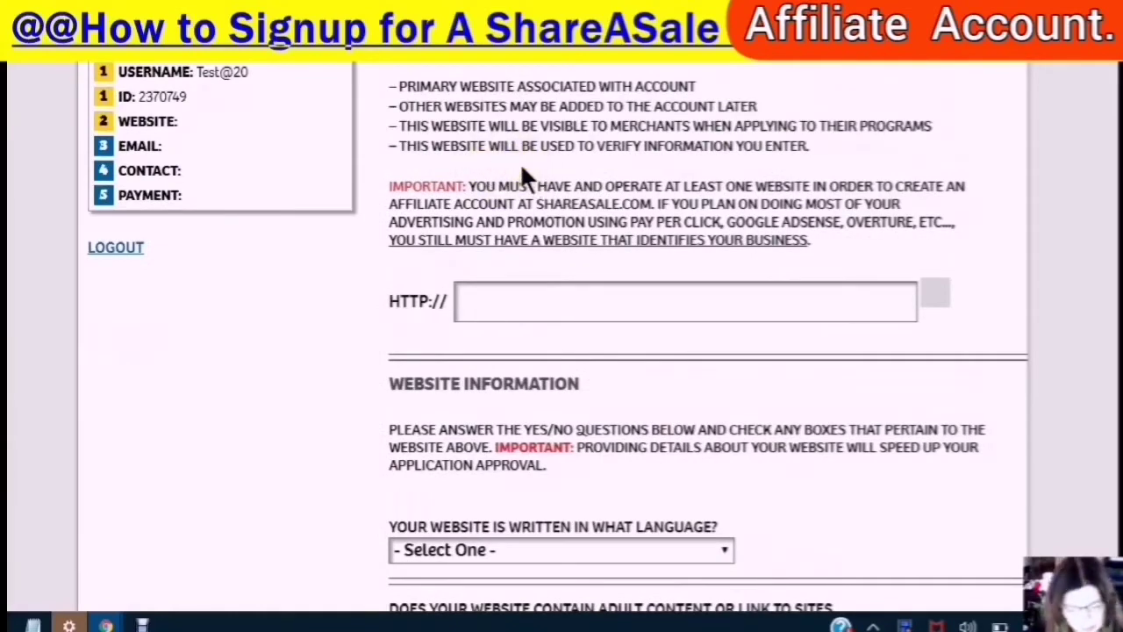
- Paste interactiveviews.website/1stopgiftshop as the primary website and choose English as its language
{"action": "type", "text": "interactiveviews.website/1stopgiftshop"}
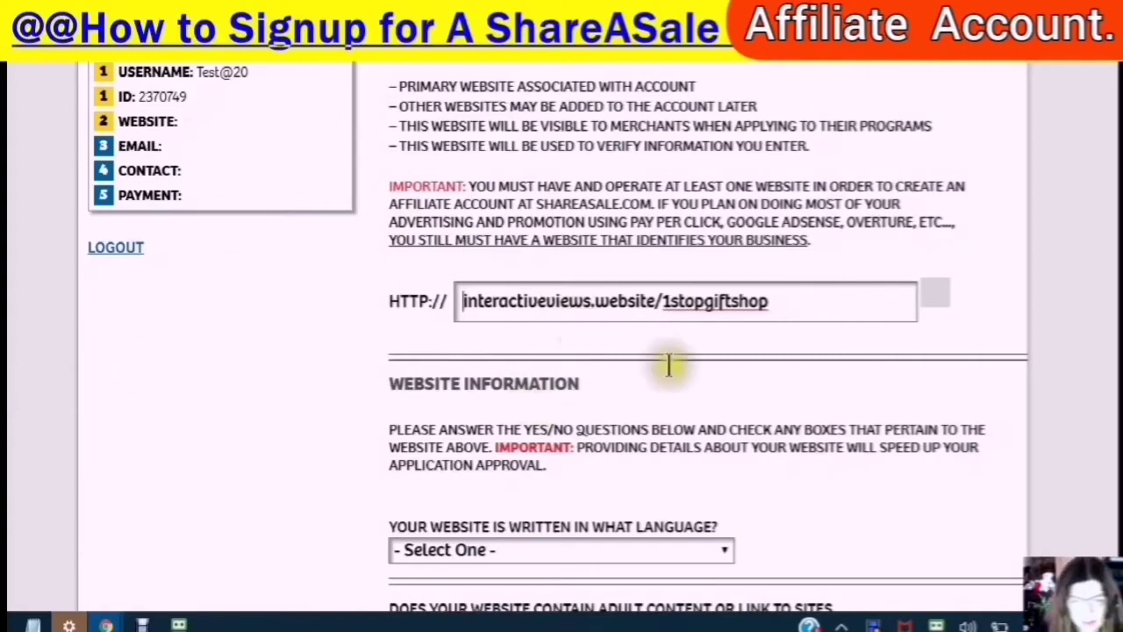
{"action": "scroll", "coordinate": [622, 360], "scroll_direction": "down", "scroll_amount": 2}
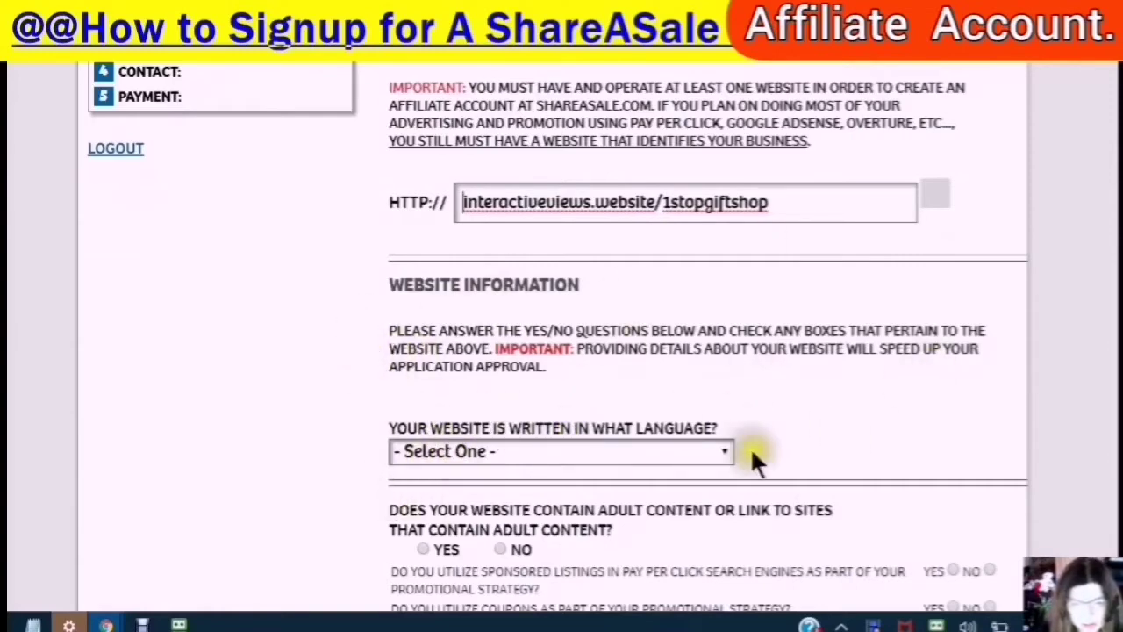
{"action": "left_click", "coordinate": [722, 448]}
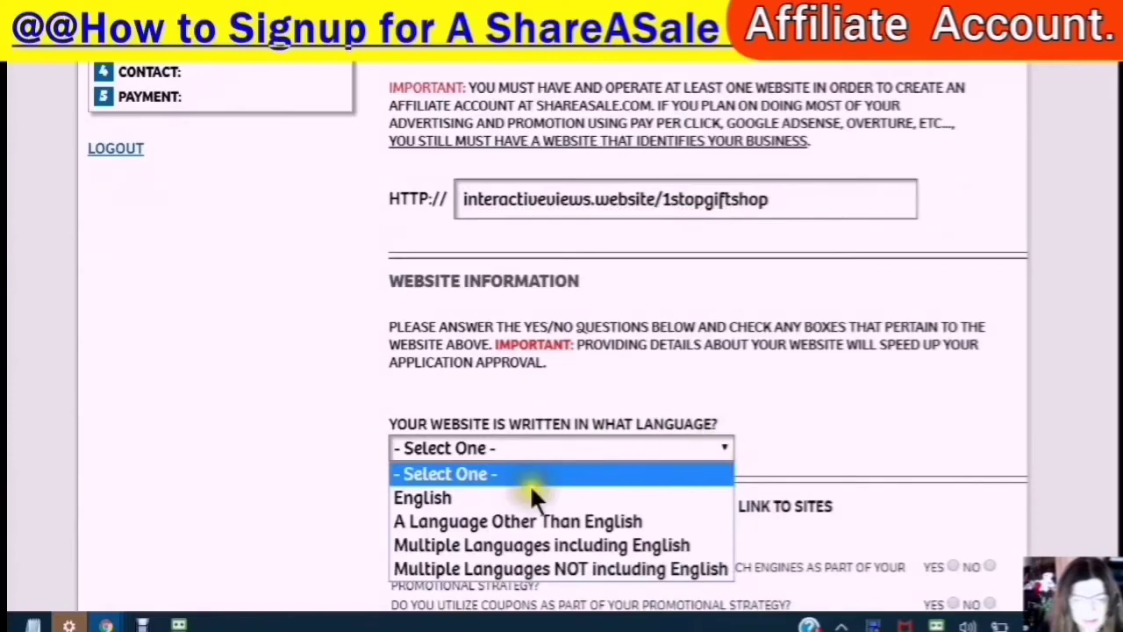
{"action": "left_click", "coordinate": [430, 497]}
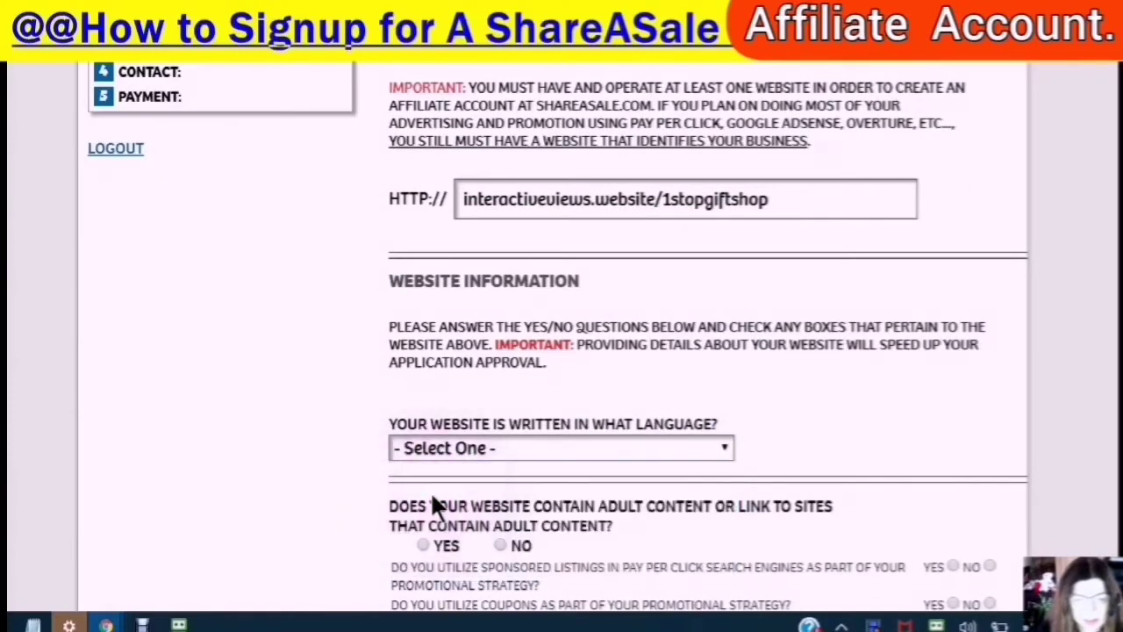
{"action": "scroll", "coordinate": [746, 408], "scroll_direction": "down", "scroll_amount": 3}
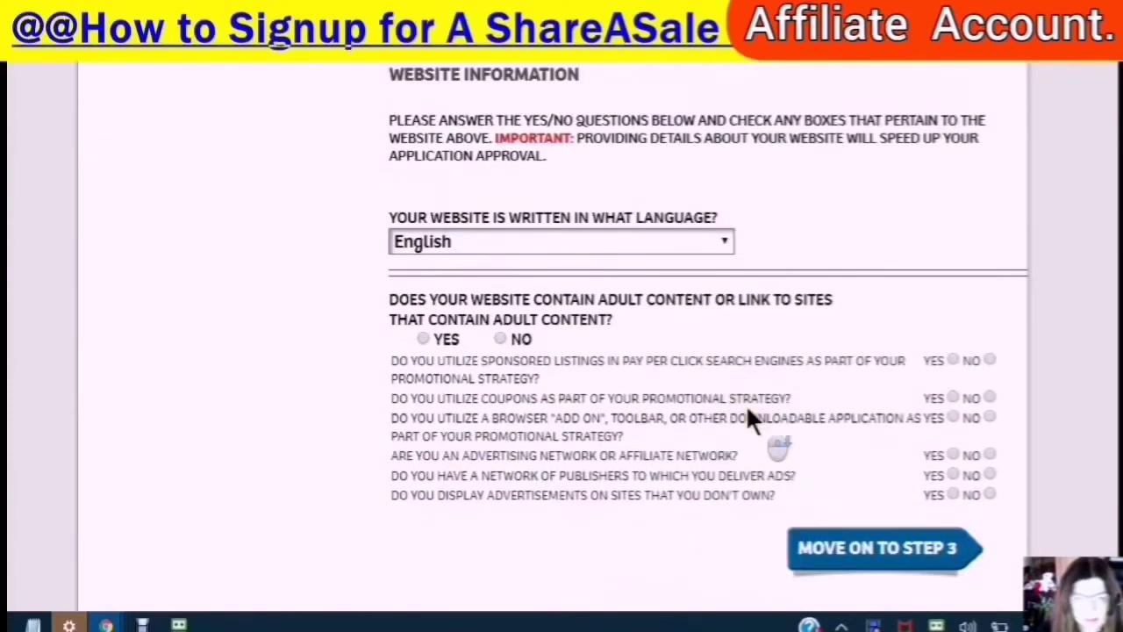
- Answer No to adult content and all six promotion questions, then move on to step 3
{"action": "scroll", "coordinate": [465, 246], "scroll_direction": "down", "scroll_amount": 2}
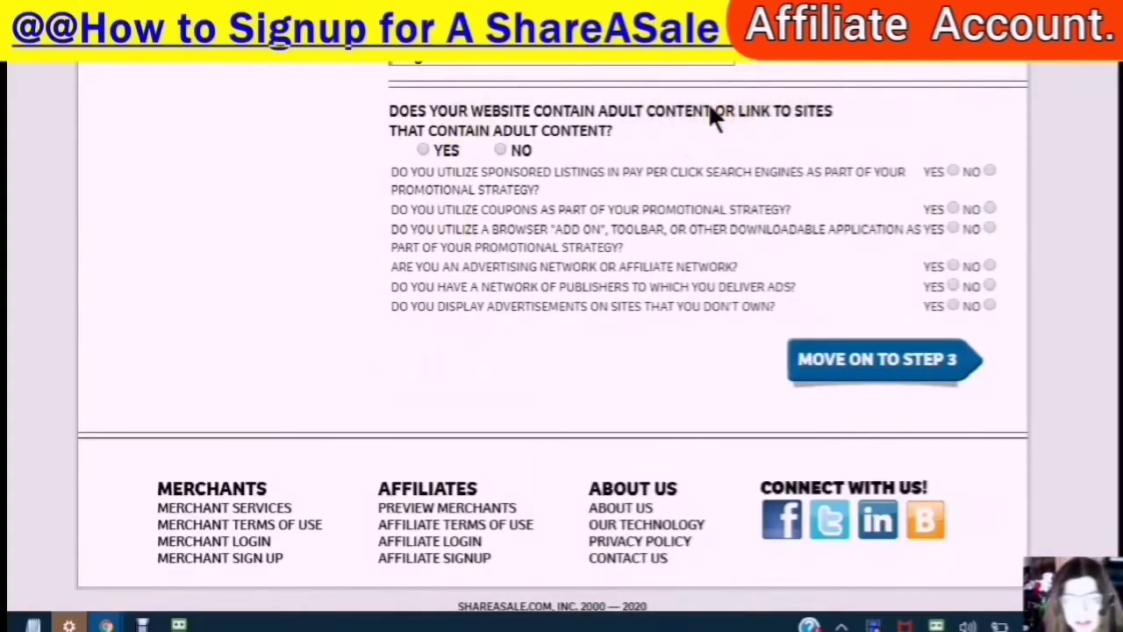
{"action": "left_click", "coordinate": [500, 150]}
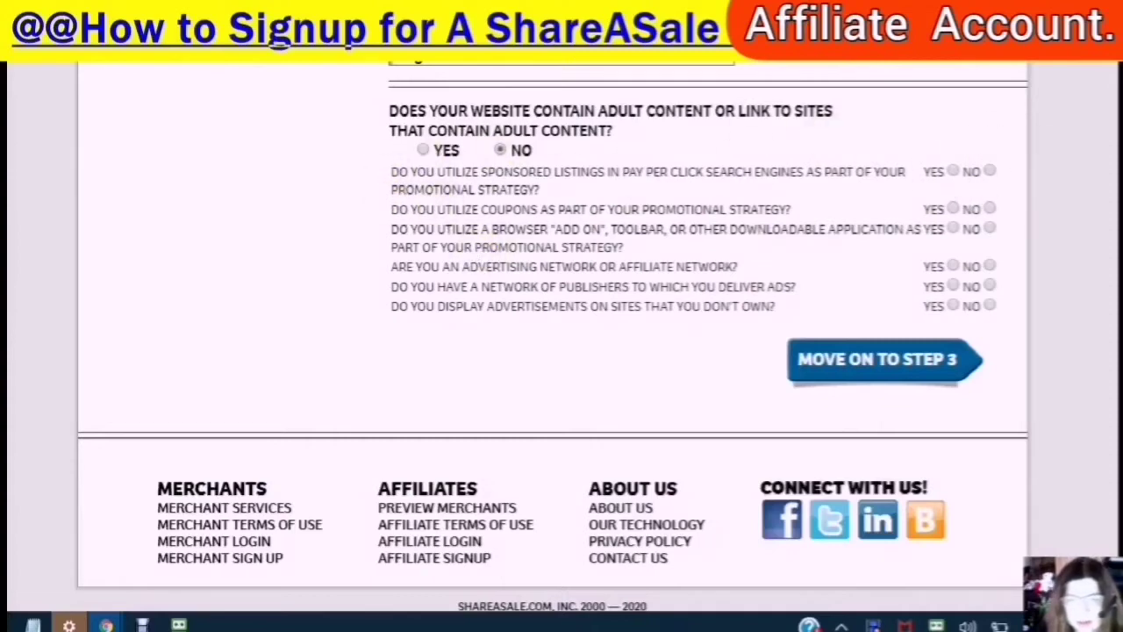
{"action": "left_click", "coordinate": [988, 170]}
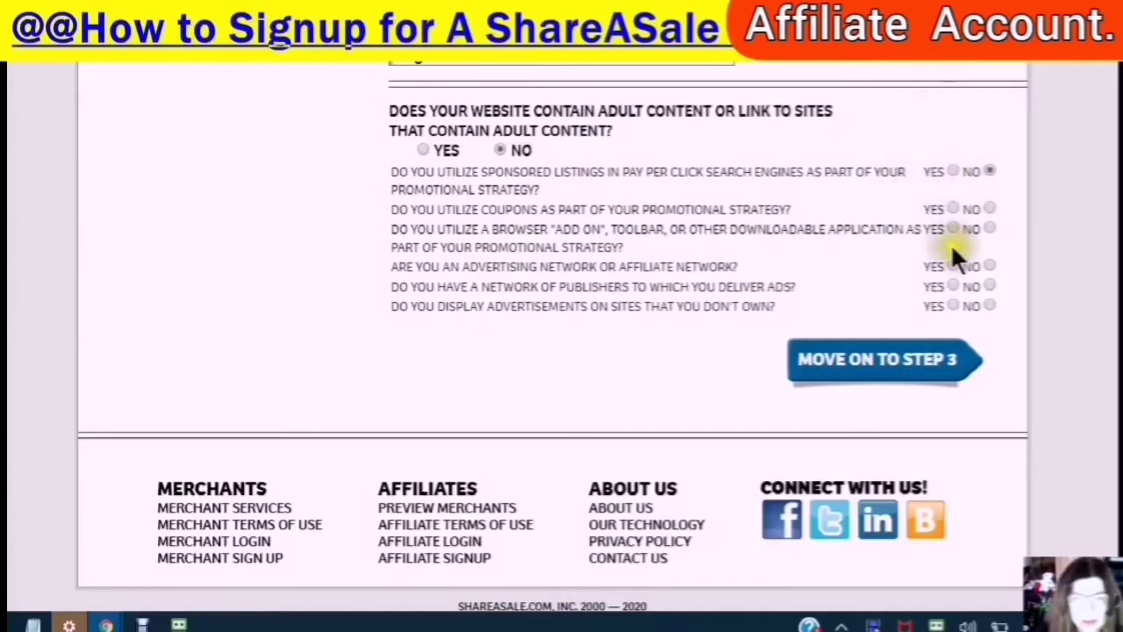
{"action": "left_click", "coordinate": [989, 209]}
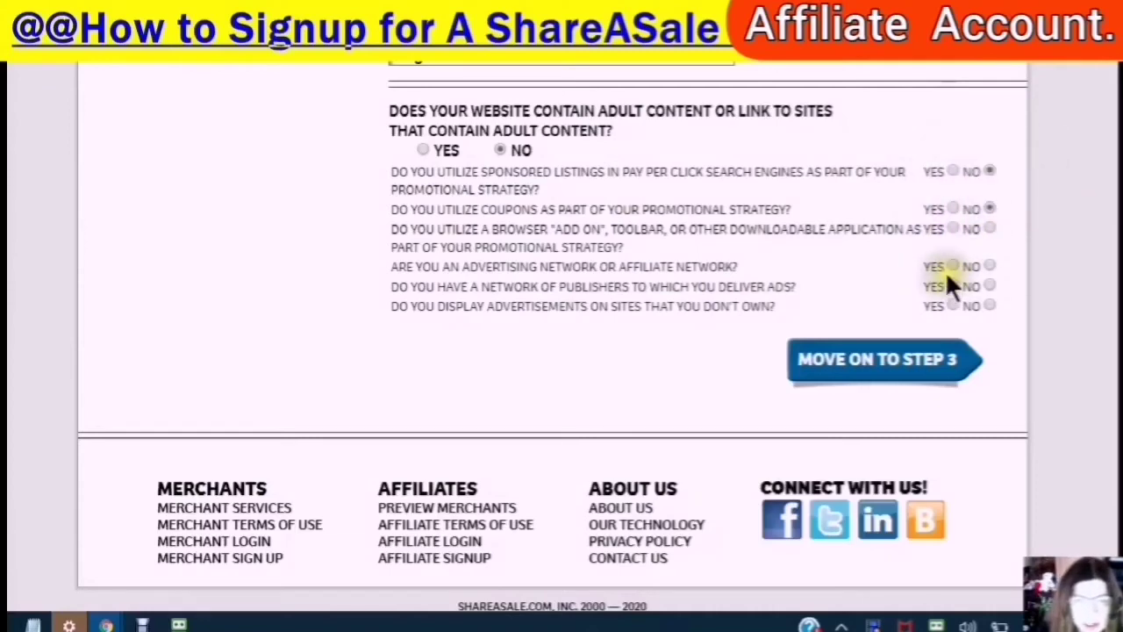
{"action": "left_click", "coordinate": [989, 228]}
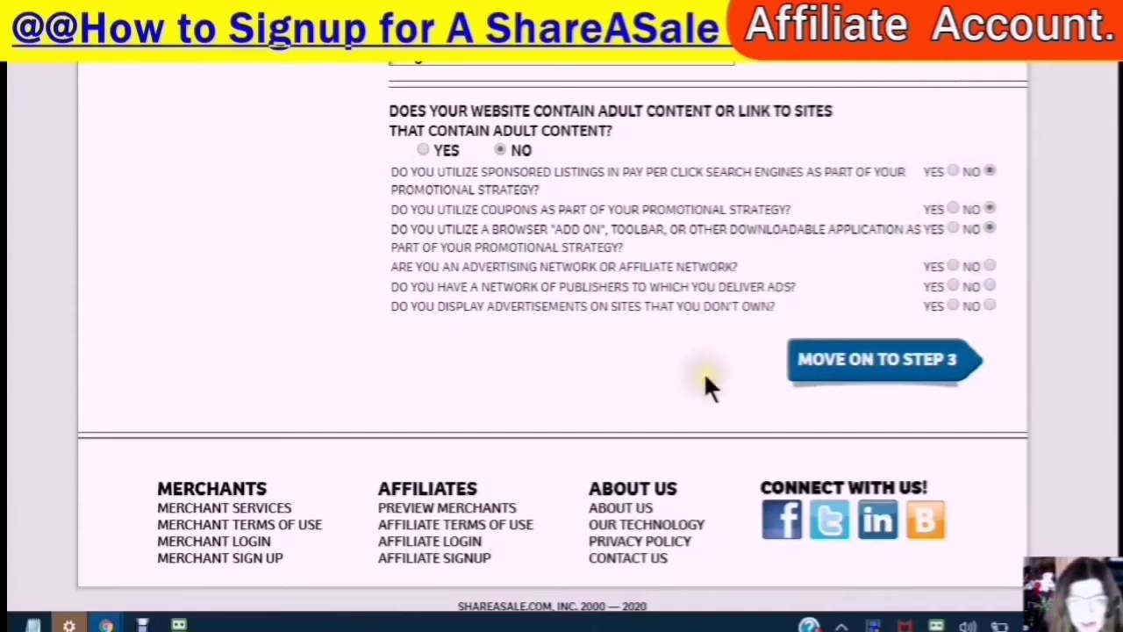
{"action": "left_click", "coordinate": [989, 265]}
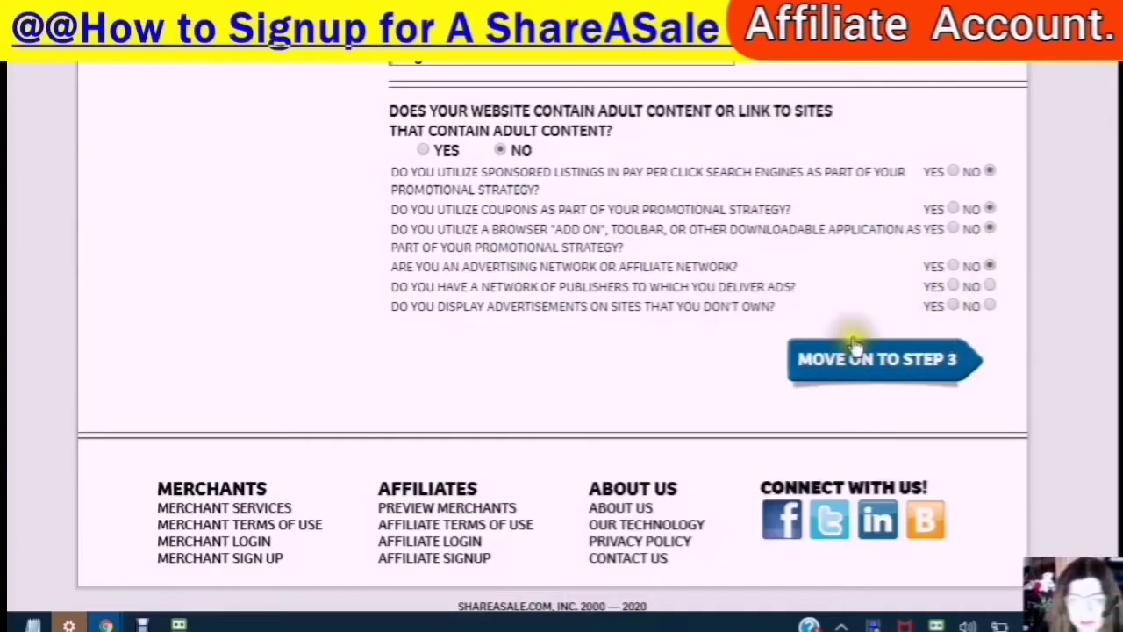
{"action": "left_click", "coordinate": [988, 285]}
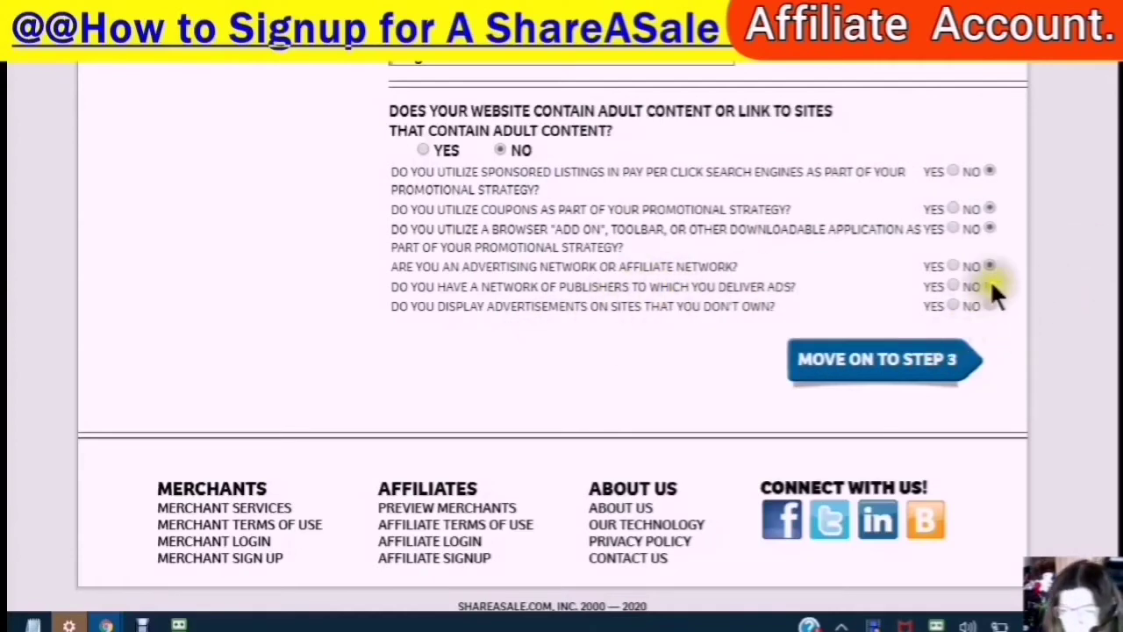
{"action": "left_click", "coordinate": [989, 305]}
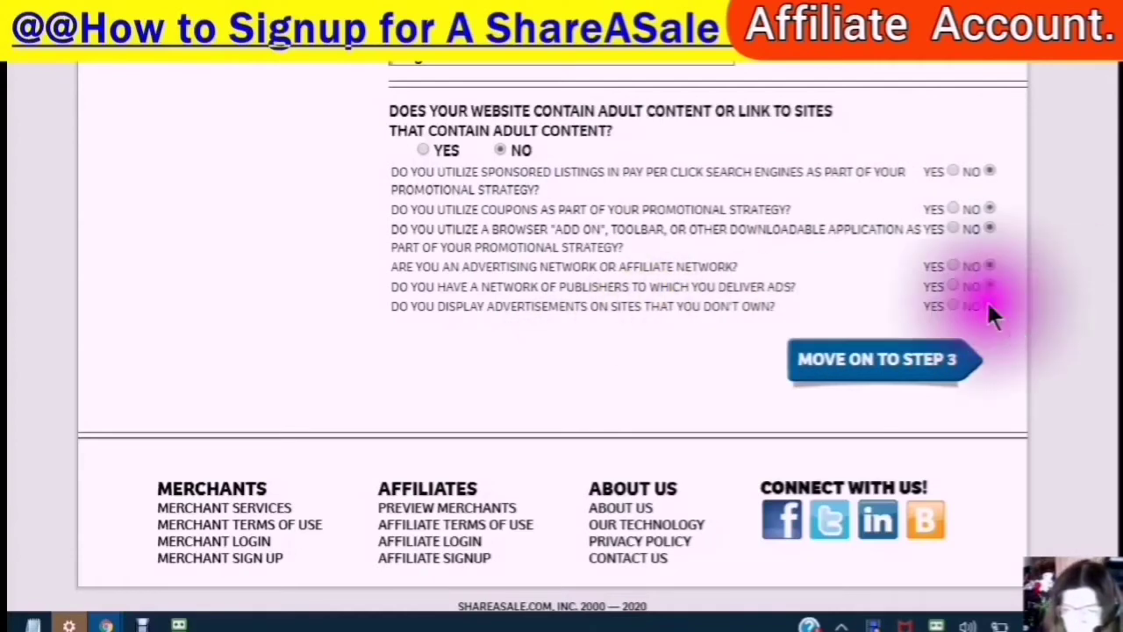
{"action": "left_click", "coordinate": [855, 366]}
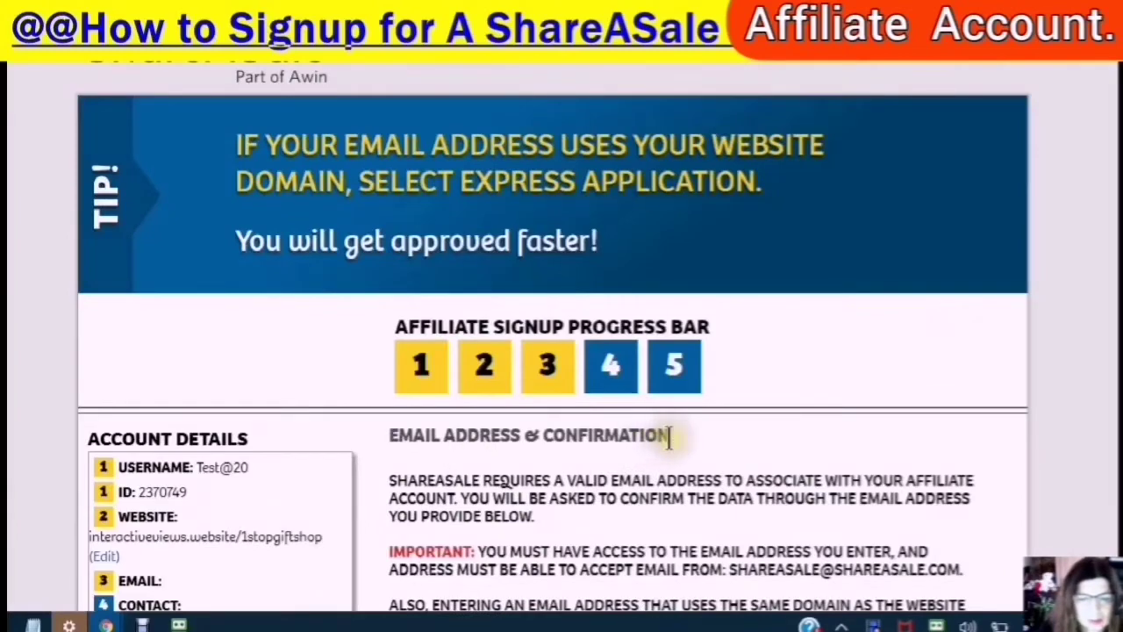
{"action": "scroll", "coordinate": [658, 439], "scroll_direction": "down", "scroll_amount": 3}
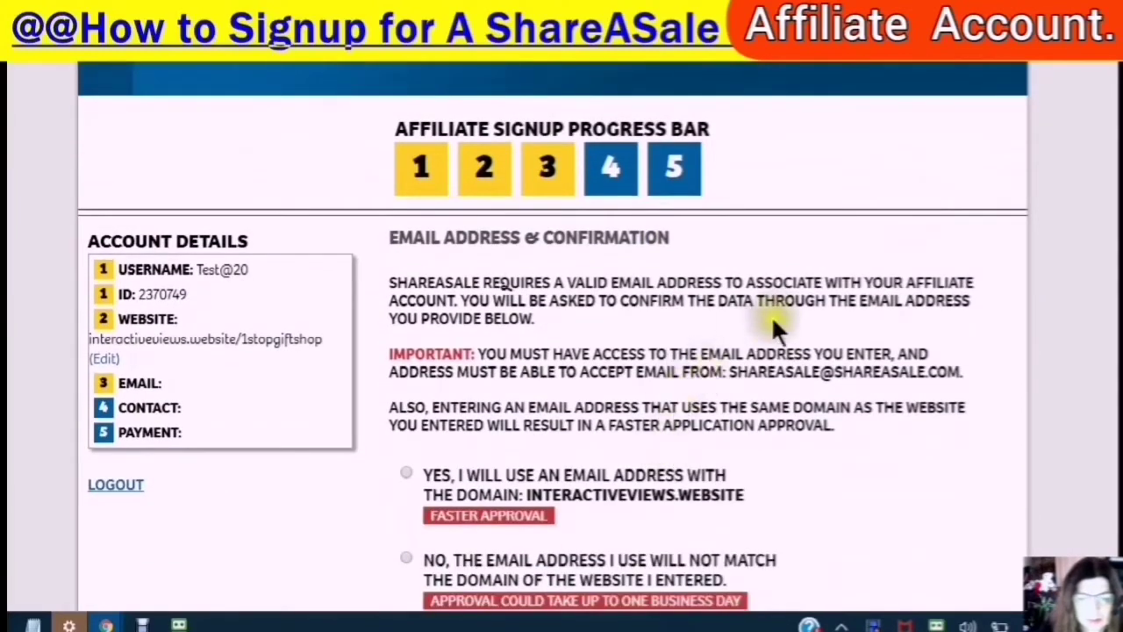
{"action": "scroll", "coordinate": [811, 319], "scroll_direction": "down", "scroll_amount": 2}
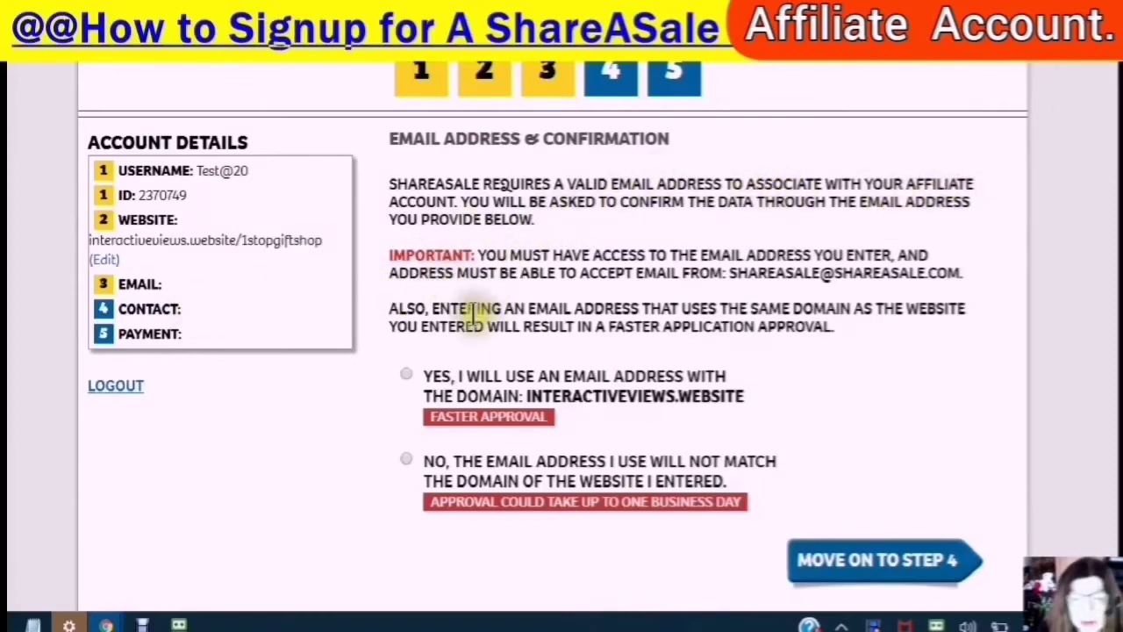
{"action": "scroll", "coordinate": [582, 296], "scroll_direction": "down", "scroll_amount": 1}
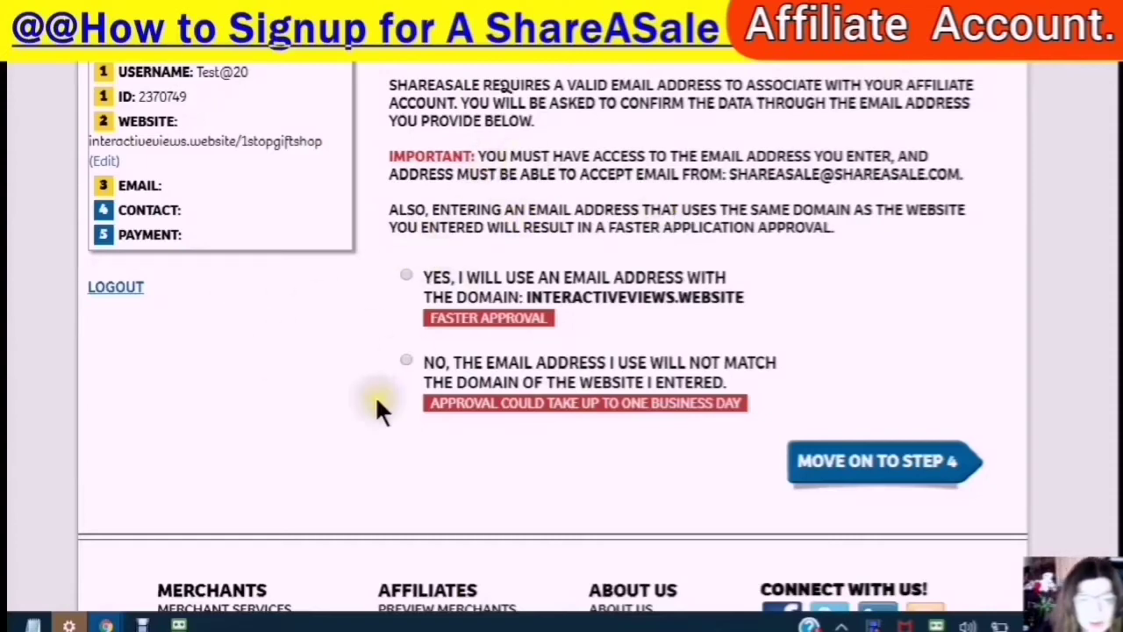
{"action": "left_click", "coordinate": [406, 276]}
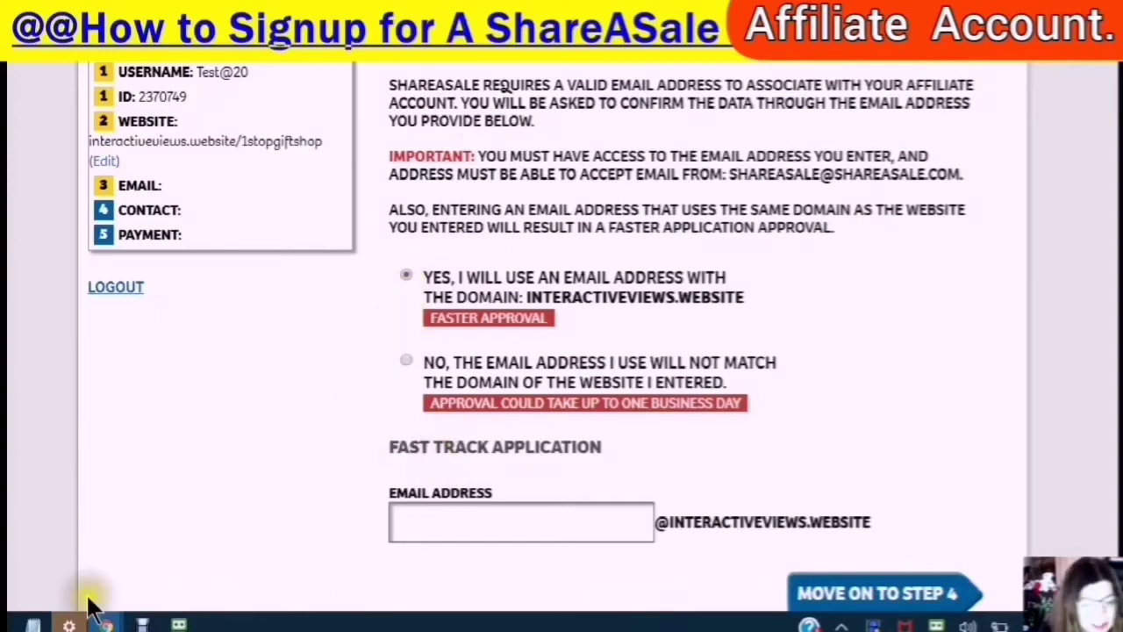
- Copy the prepared domain email address from the Notepad notes, then return to the signup email field
{"action": "mouse_move", "coordinate": [69, 625]}
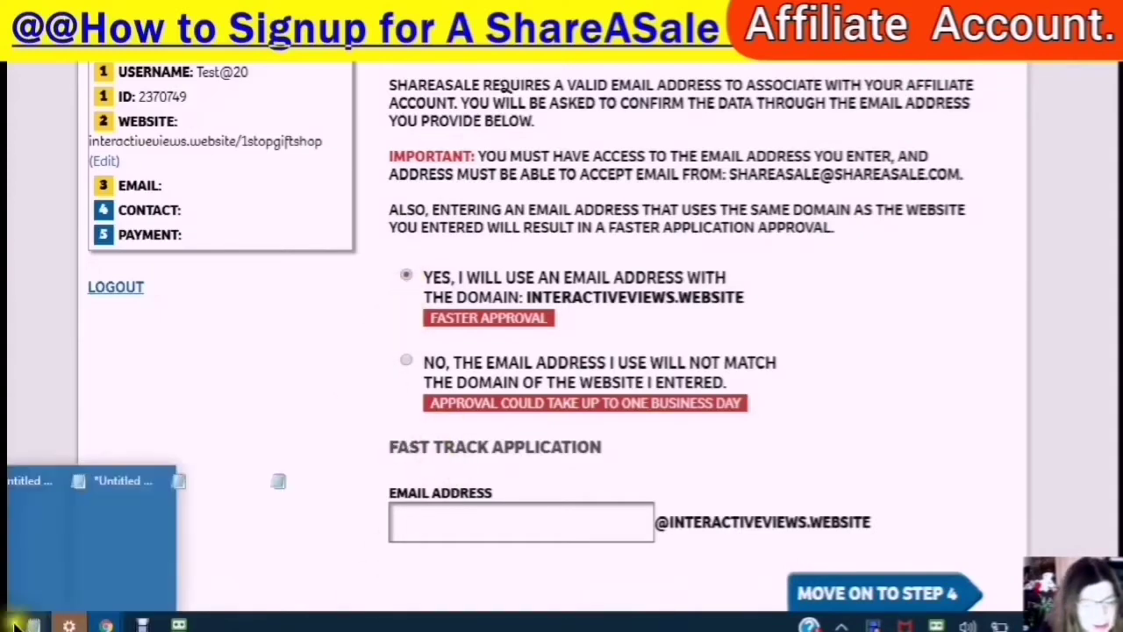
{"action": "left_click", "coordinate": [300, 573]}
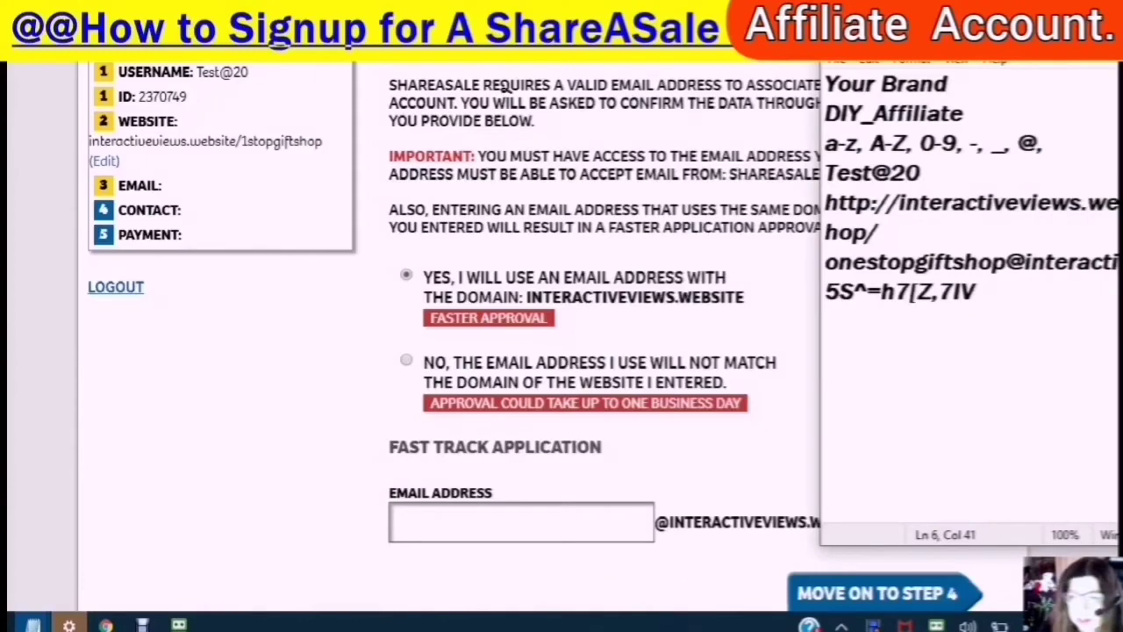
{"action": "left_click_drag", "start_coordinate": [825, 261], "coordinate": [1120, 262]}
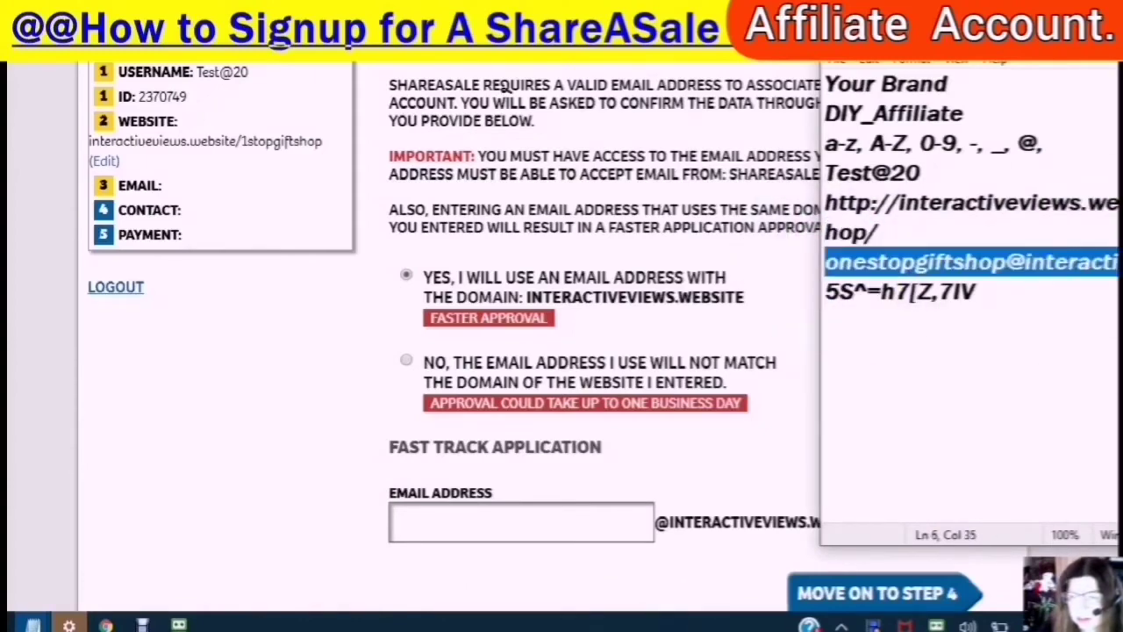
{"action": "left_click_drag", "start_coordinate": [1062, 44], "coordinate": [915, 65]}
{"action": "left_click_drag", "start_coordinate": [682, 322], "coordinate": [709, 255]}
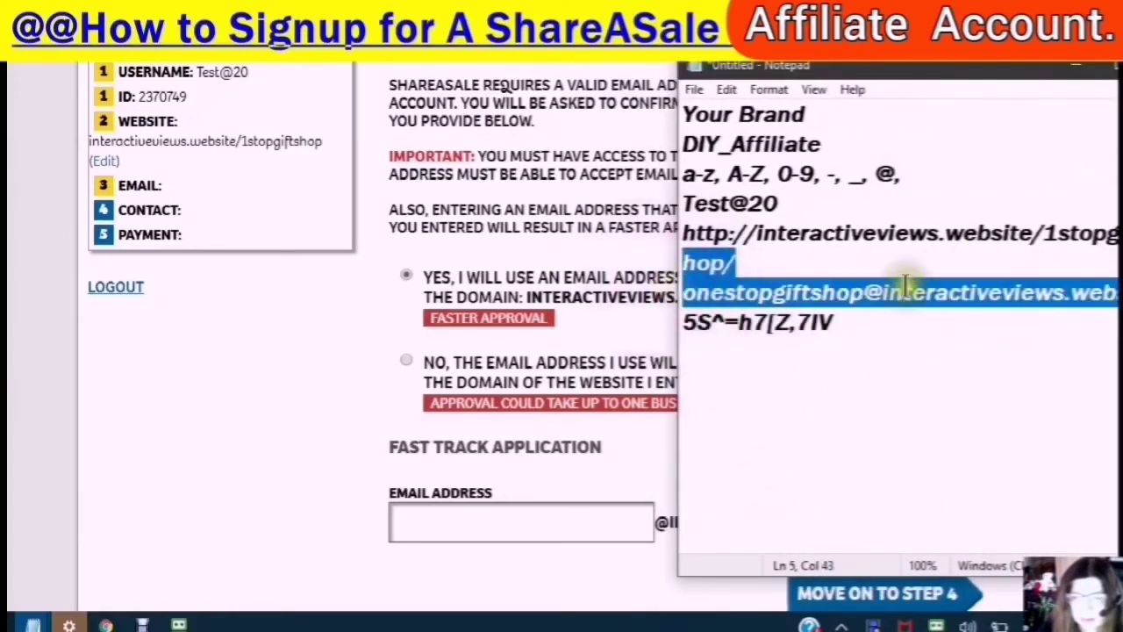
{"action": "left_click", "coordinate": [868, 351]}
{"action": "left_click_drag", "start_coordinate": [683, 295], "coordinate": [1115, 295]}
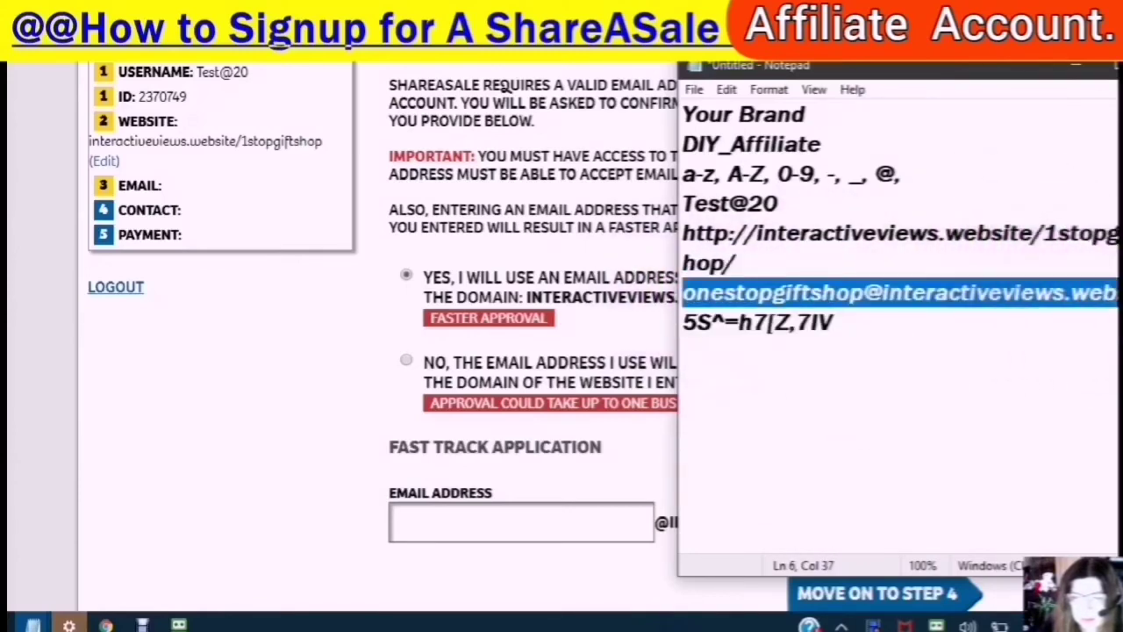
{"action": "right_click", "coordinate": [924, 294]}
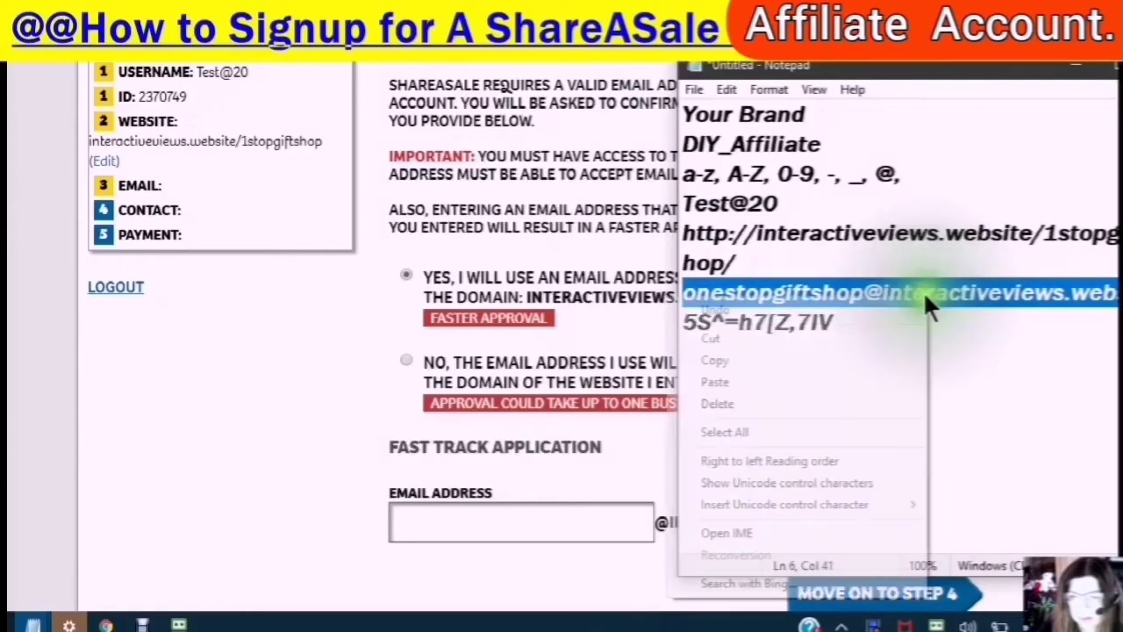
{"action": "left_click", "coordinate": [724, 352]}
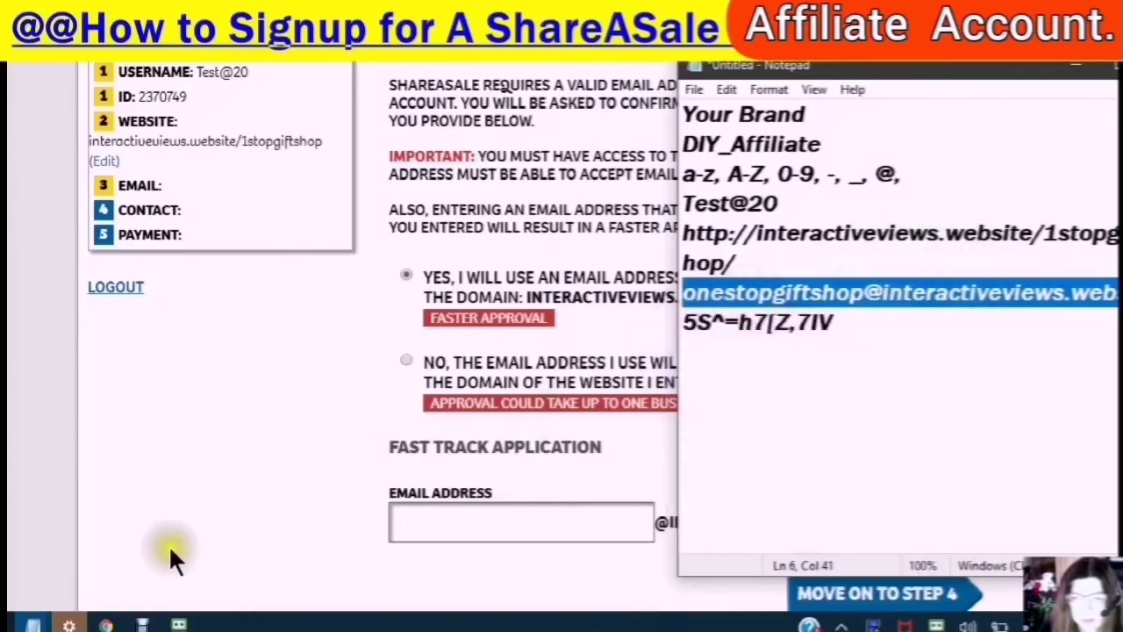
{"action": "left_click", "coordinate": [397, 521]}
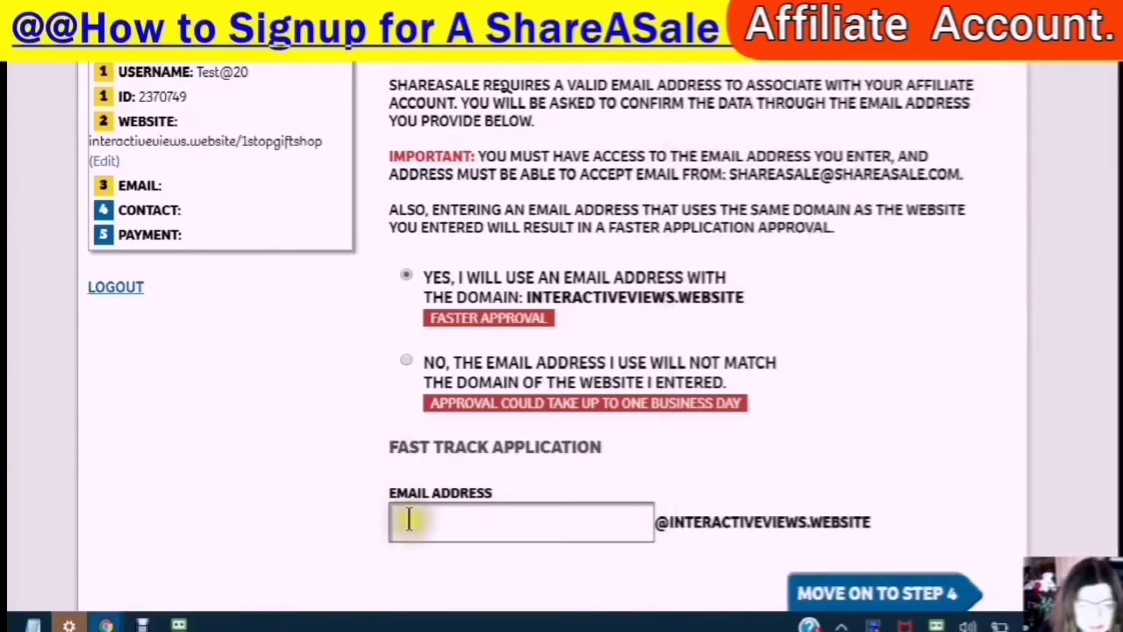
- Paste the copied domain email address into the Email Address field
{"action": "left_click", "coordinate": [408, 522]}
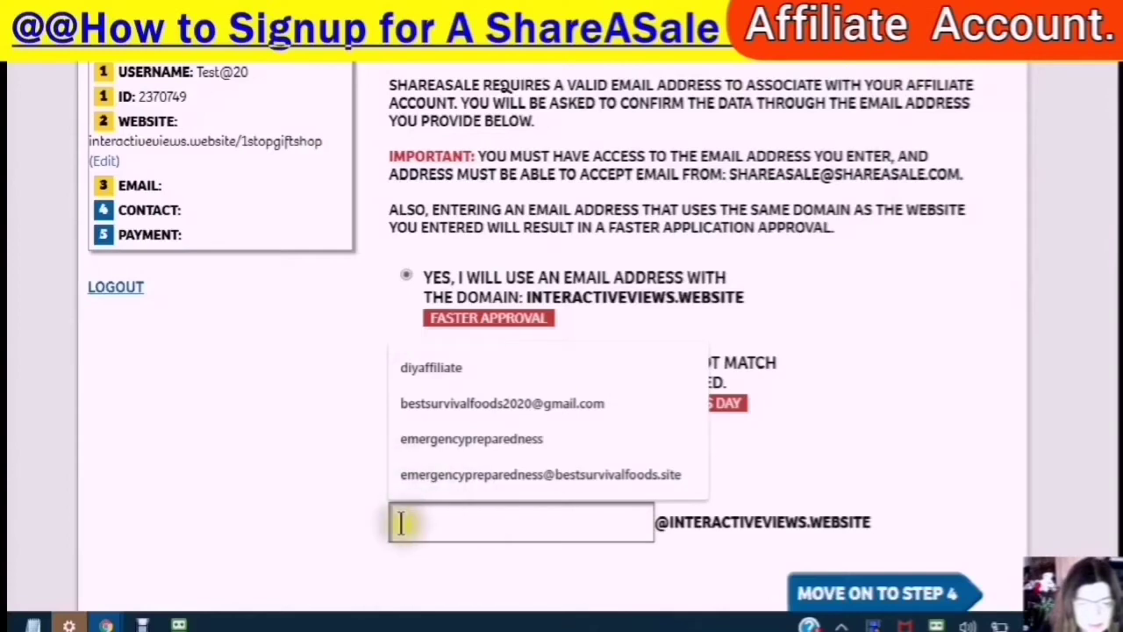
{"action": "right_click", "coordinate": [401, 523]}
{"action": "left_click", "coordinate": [460, 366]}
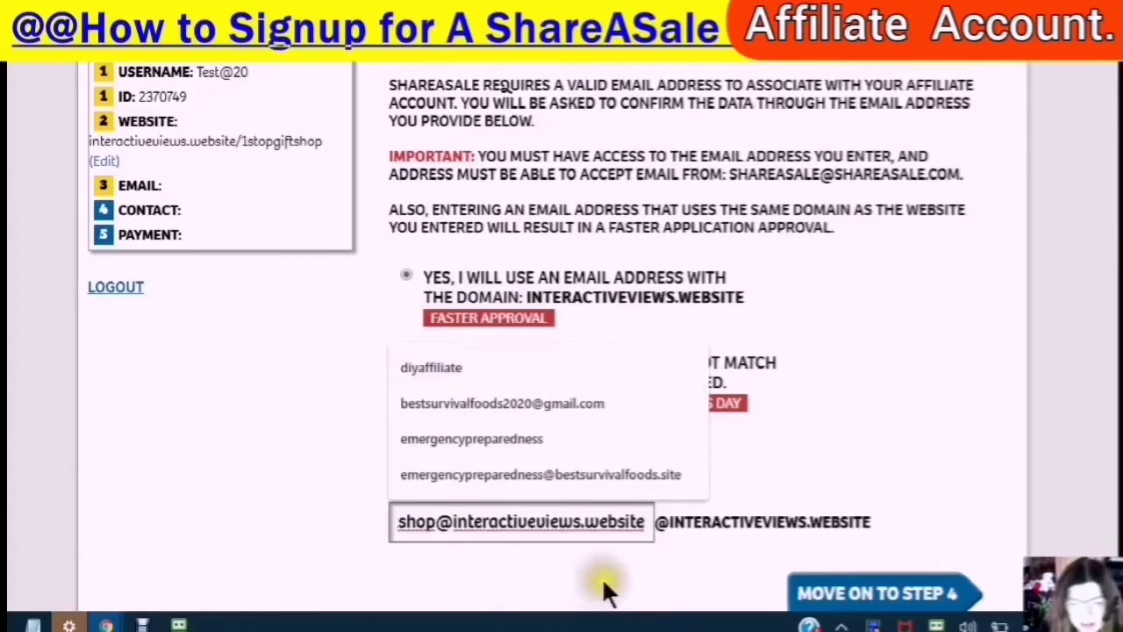
- Keep Yes selected for the same-domain email and move on to step 4
{"action": "scroll", "coordinate": [712, 561], "scroll_direction": "down", "scroll_amount": 1}
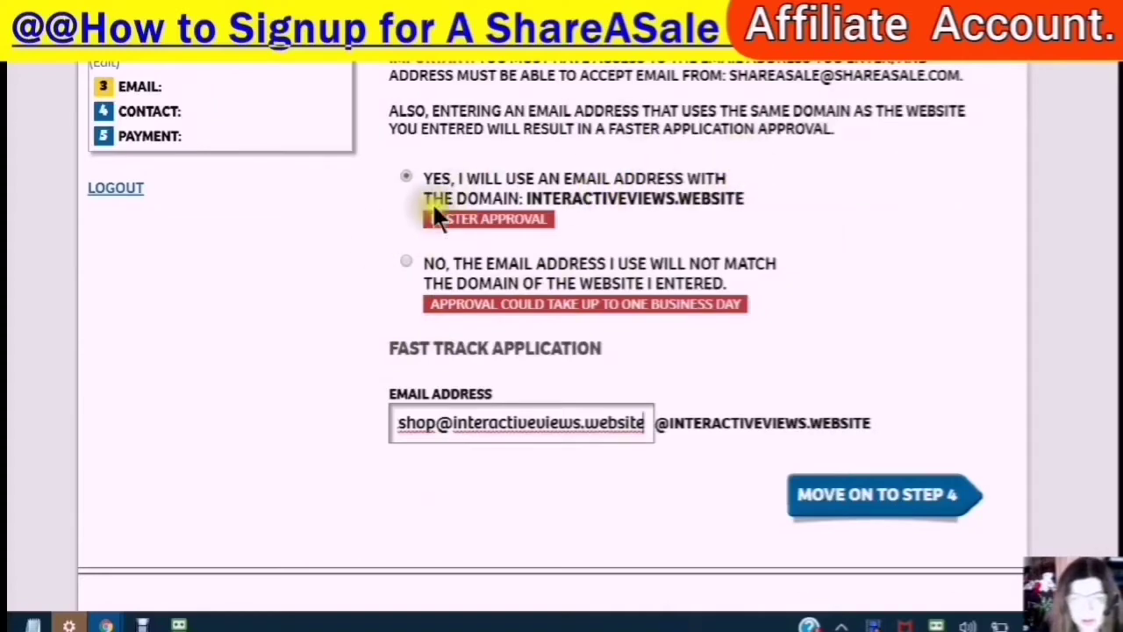
{"action": "scroll", "coordinate": [552, 198], "scroll_direction": "up", "scroll_amount": 2}
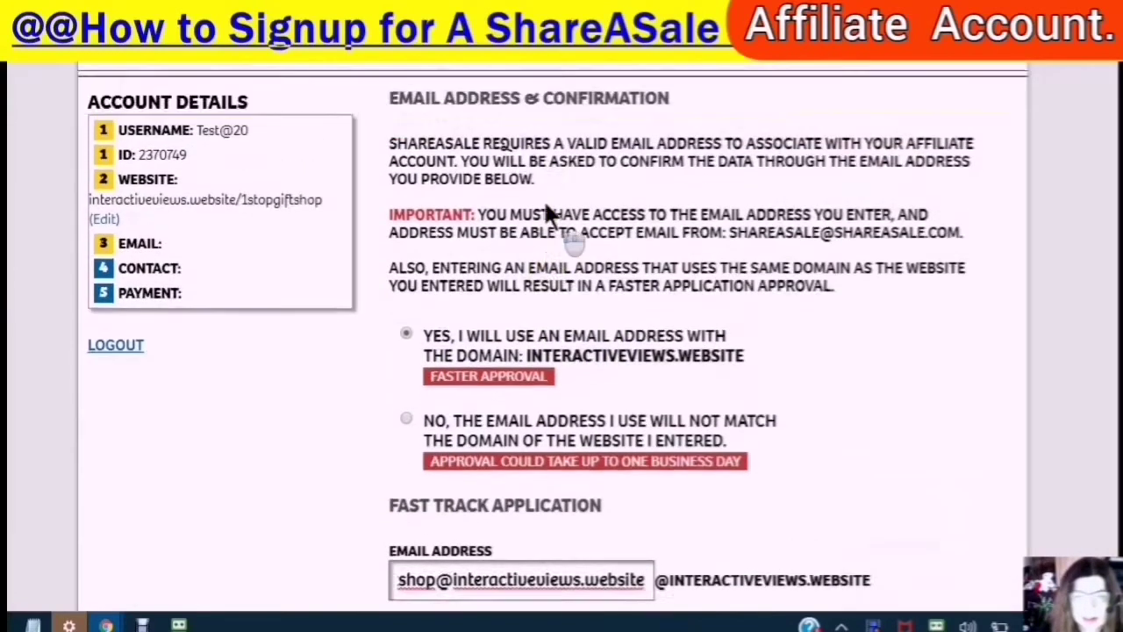
{"action": "scroll", "coordinate": [459, 318], "scroll_direction": "down", "scroll_amount": 2}
{"action": "scroll", "coordinate": [518, 303], "scroll_direction": "up", "scroll_amount": 2}
{"action": "scroll", "coordinate": [507, 316], "scroll_direction": "down", "scroll_amount": 1}
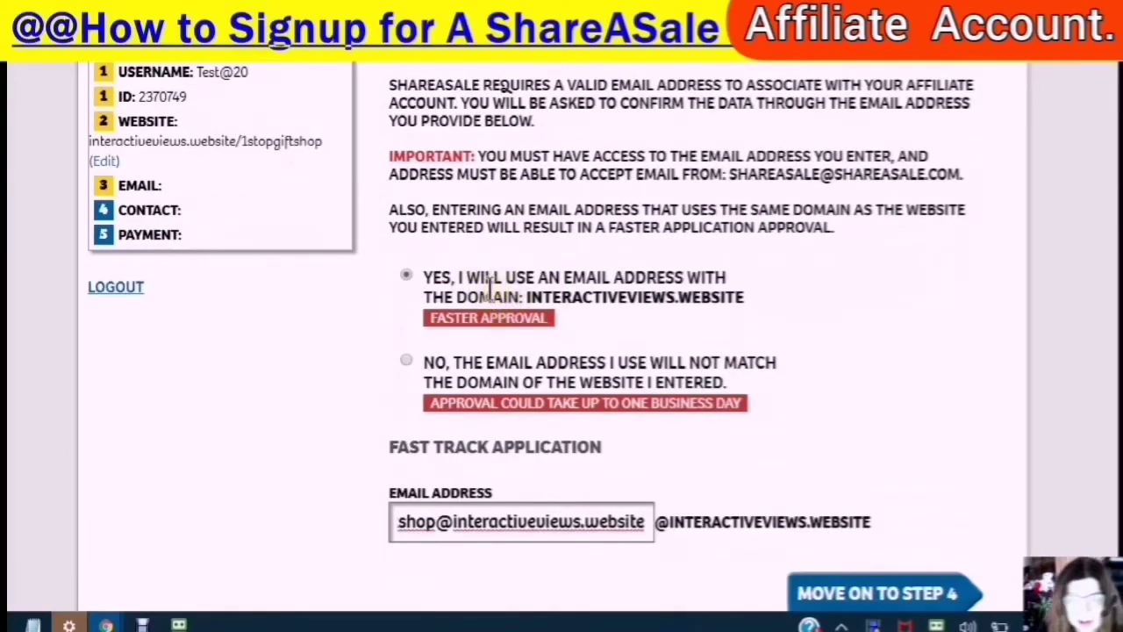
{"action": "left_click", "coordinate": [418, 274]}
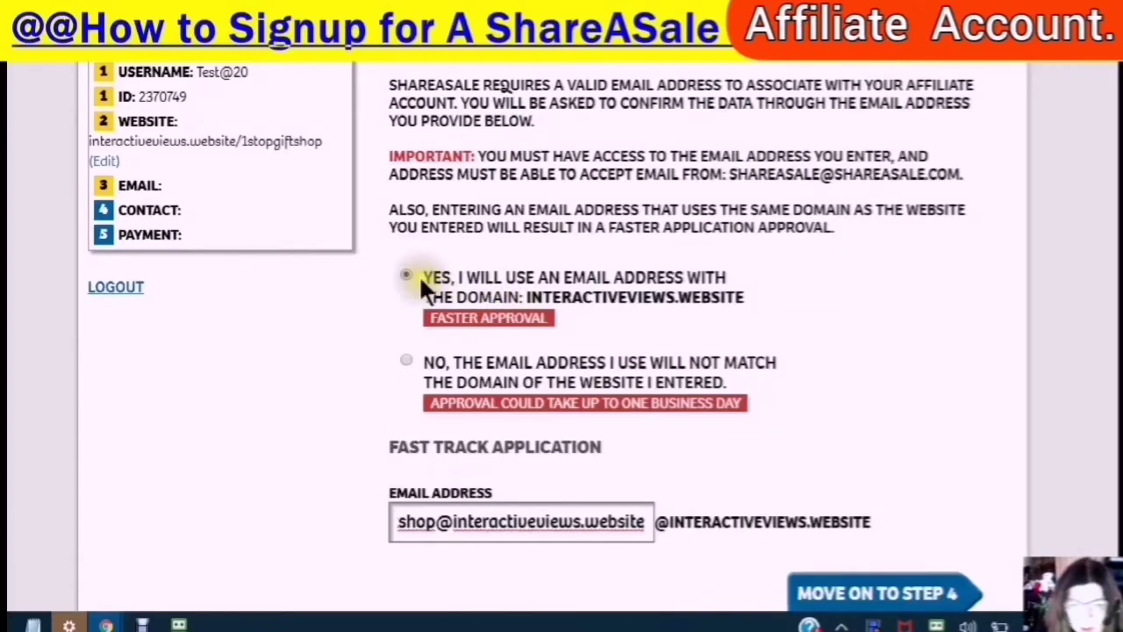
{"action": "left_click", "coordinate": [420, 277]}
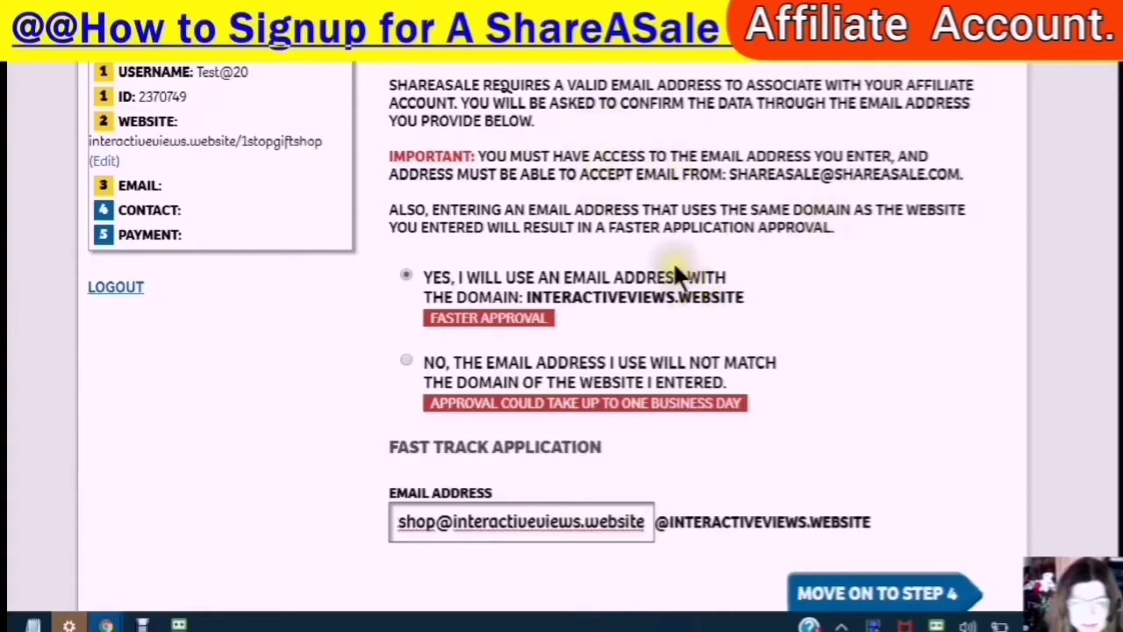
{"action": "scroll", "coordinate": [667, 276], "scroll_direction": "down", "scroll_amount": 3}
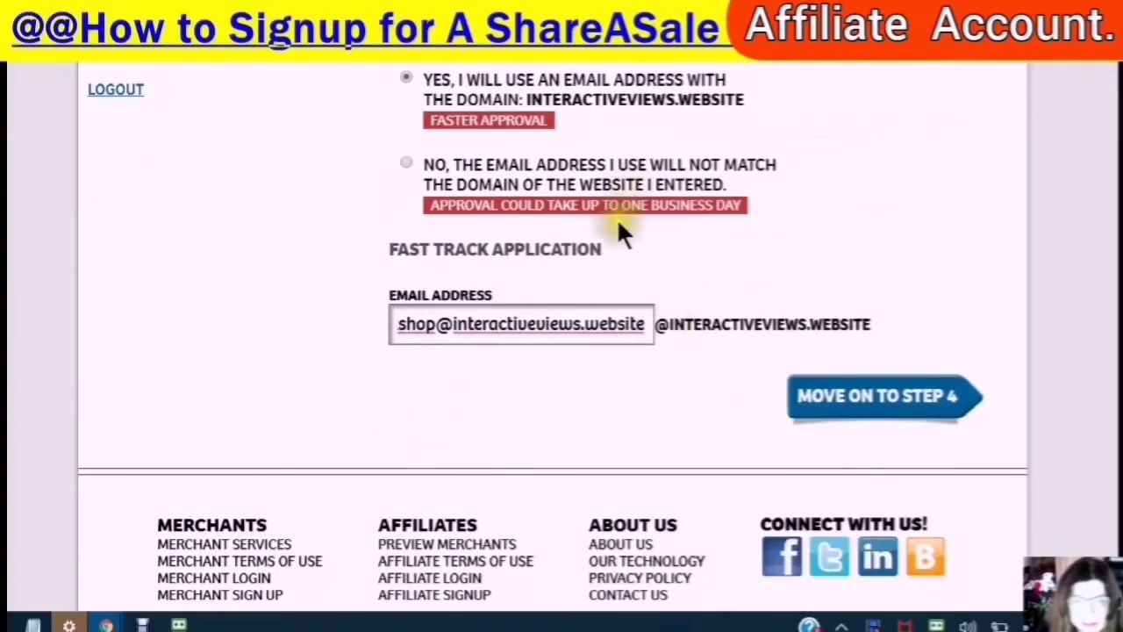
{"action": "left_click", "coordinate": [904, 405]}
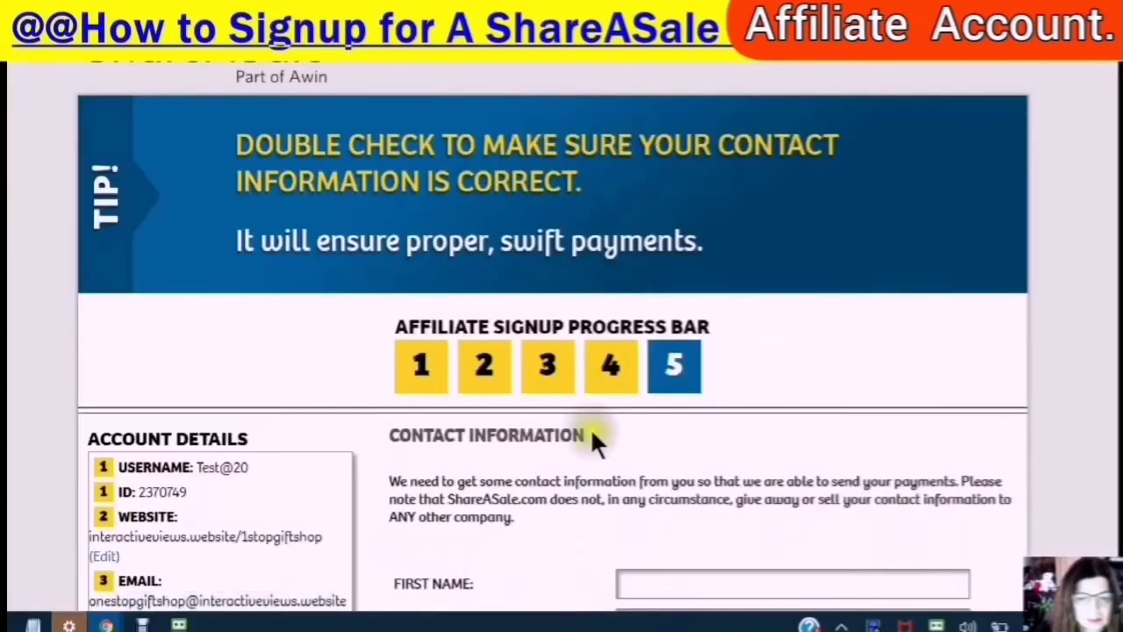
- Autofill the contact form with the saved name, phone and address
{"action": "scroll", "coordinate": [598, 421], "scroll_direction": "down", "scroll_amount": 3}
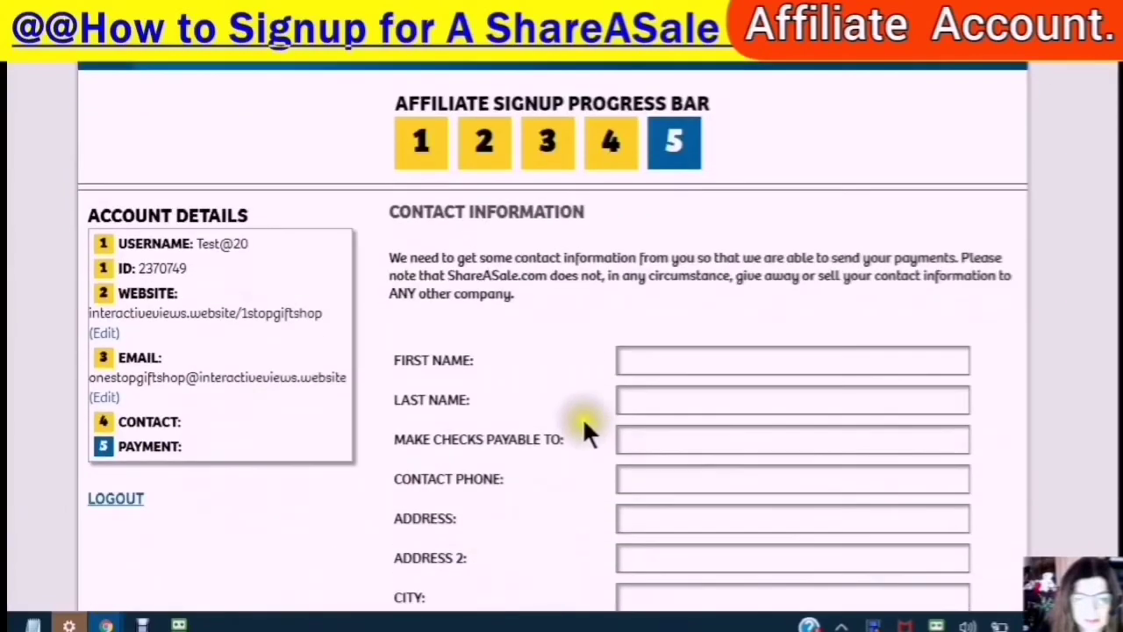
{"action": "scroll", "coordinate": [562, 409], "scroll_direction": "down", "scroll_amount": 2}
{"action": "scroll", "coordinate": [557, 401], "scroll_direction": "up", "scroll_amount": 2}
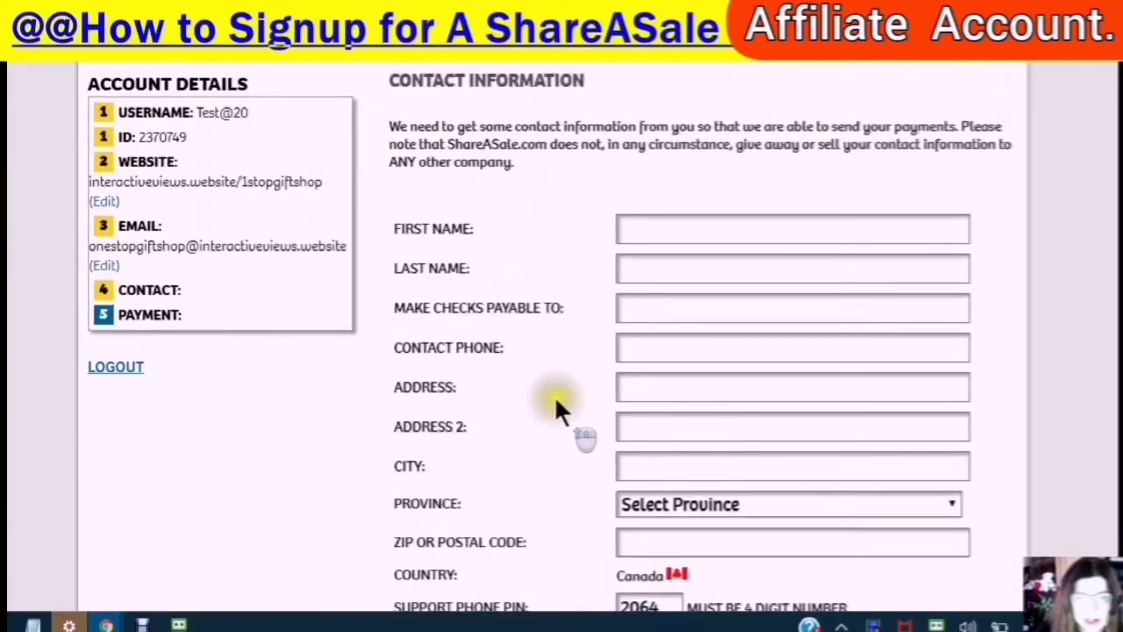
{"action": "left_click", "coordinate": [639, 289]}
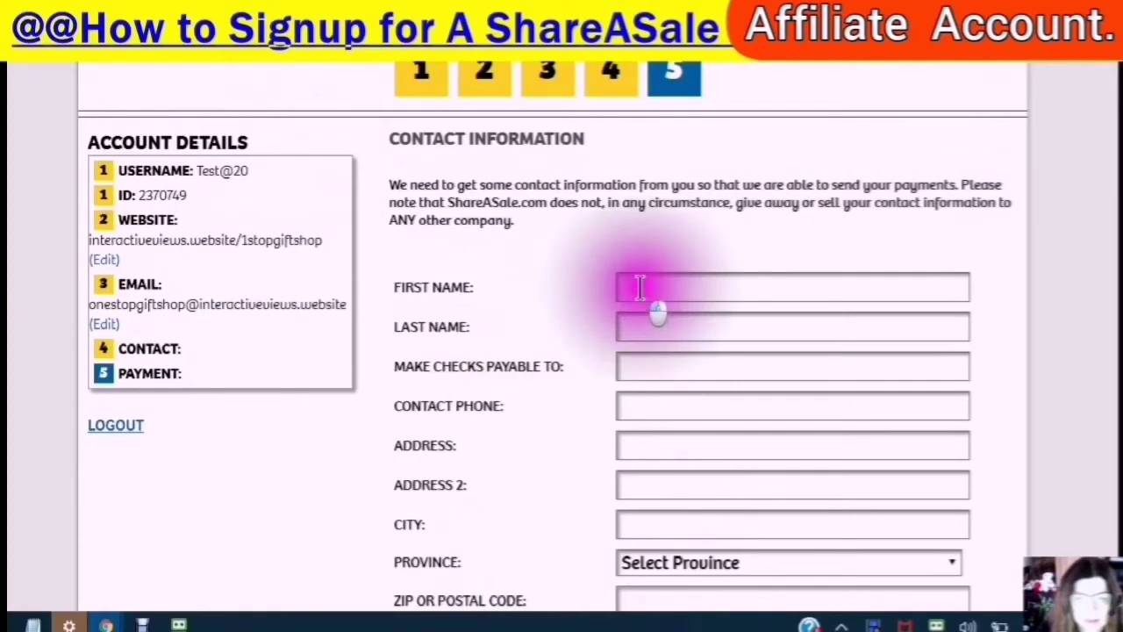
{"action": "left_click", "coordinate": [650, 331]}
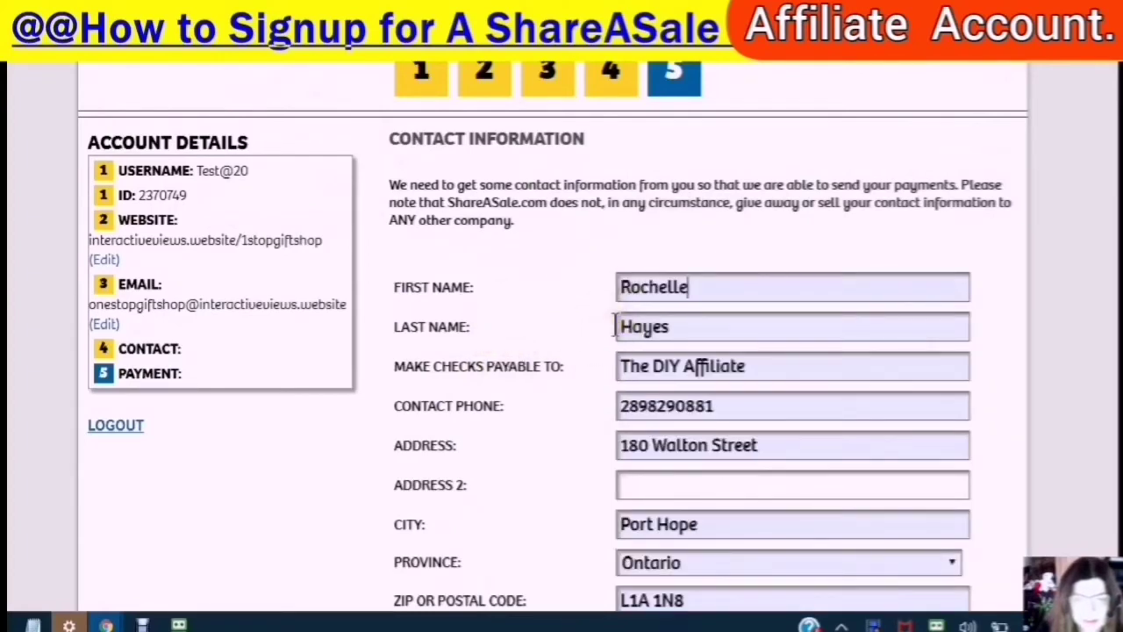
- Set Make Checks Payable To to the account holder's full name
{"action": "left_click", "coordinate": [733, 365]}
{"action": "left_click_drag", "start_coordinate": [746, 369], "coordinate": [537, 373]}
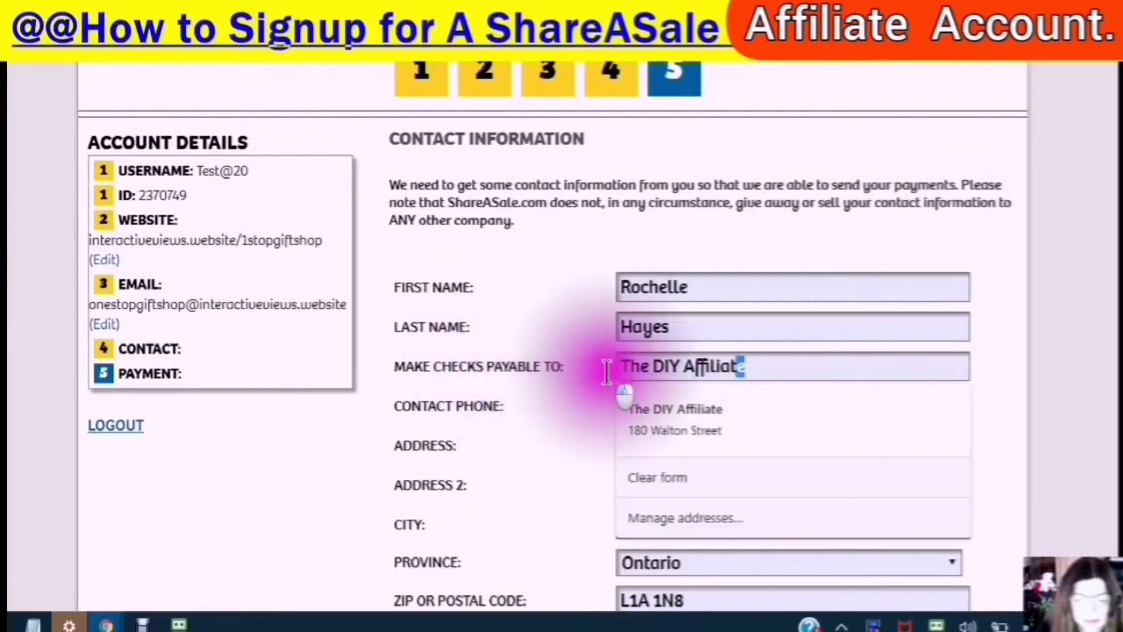
{"action": "left_click", "coordinate": [625, 399]}
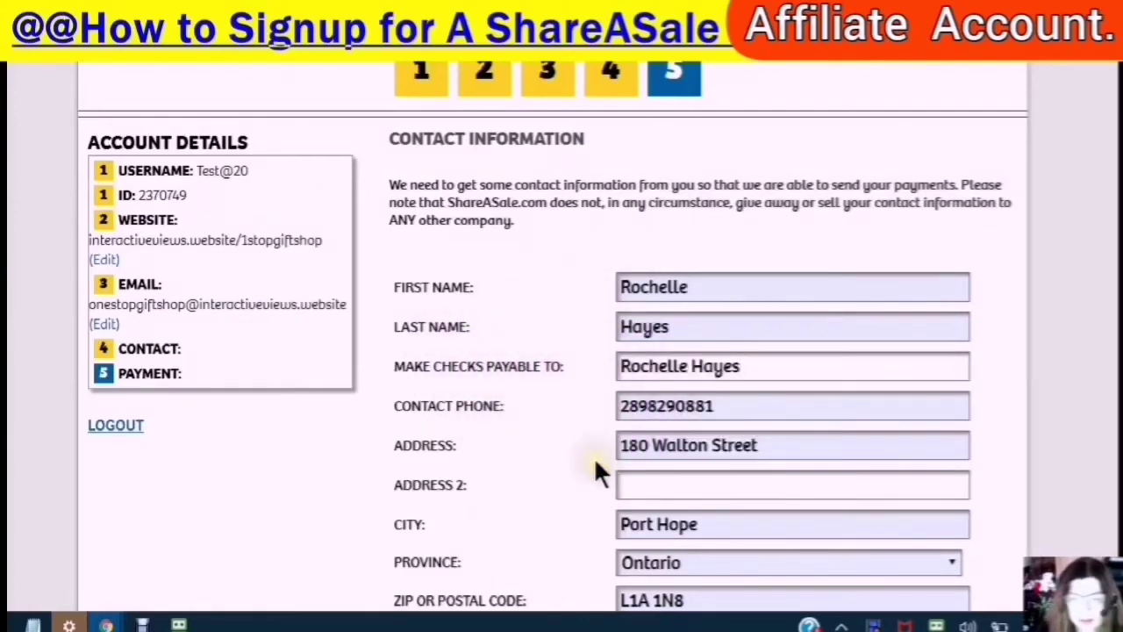
{"action": "scroll", "coordinate": [619, 469], "scroll_direction": "down", "scroll_amount": 5}
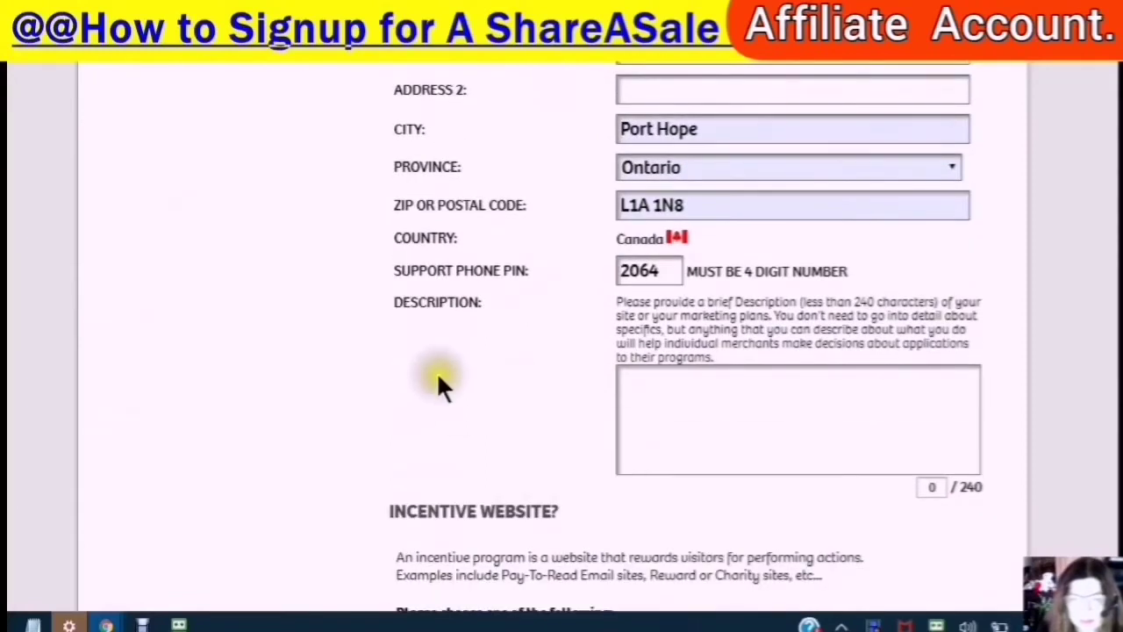